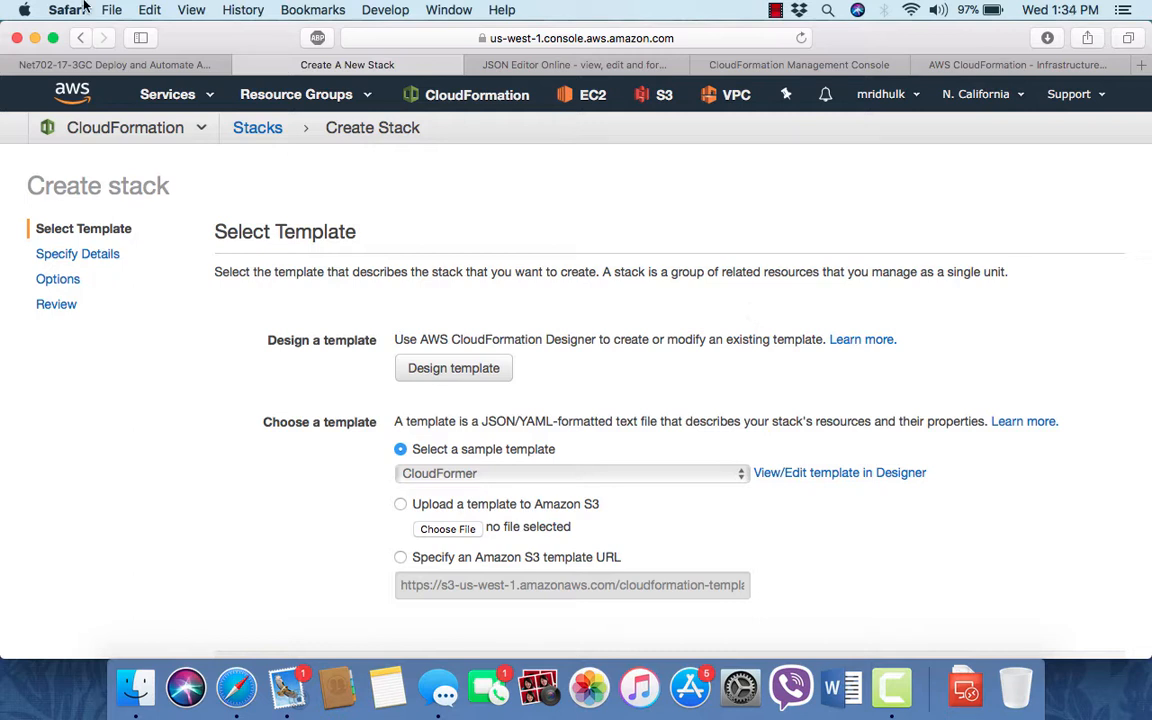
- Keep the CloudFormer sample template selected and continue to the stack details page
click(196, 108)
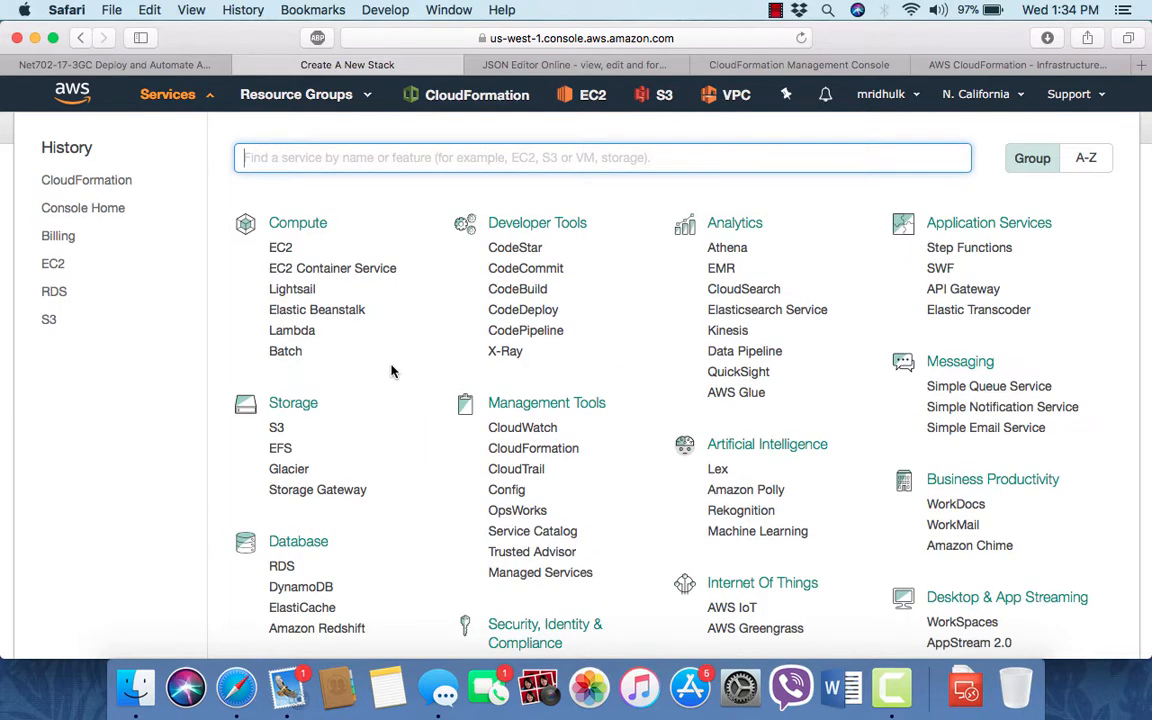
click(201, 108)
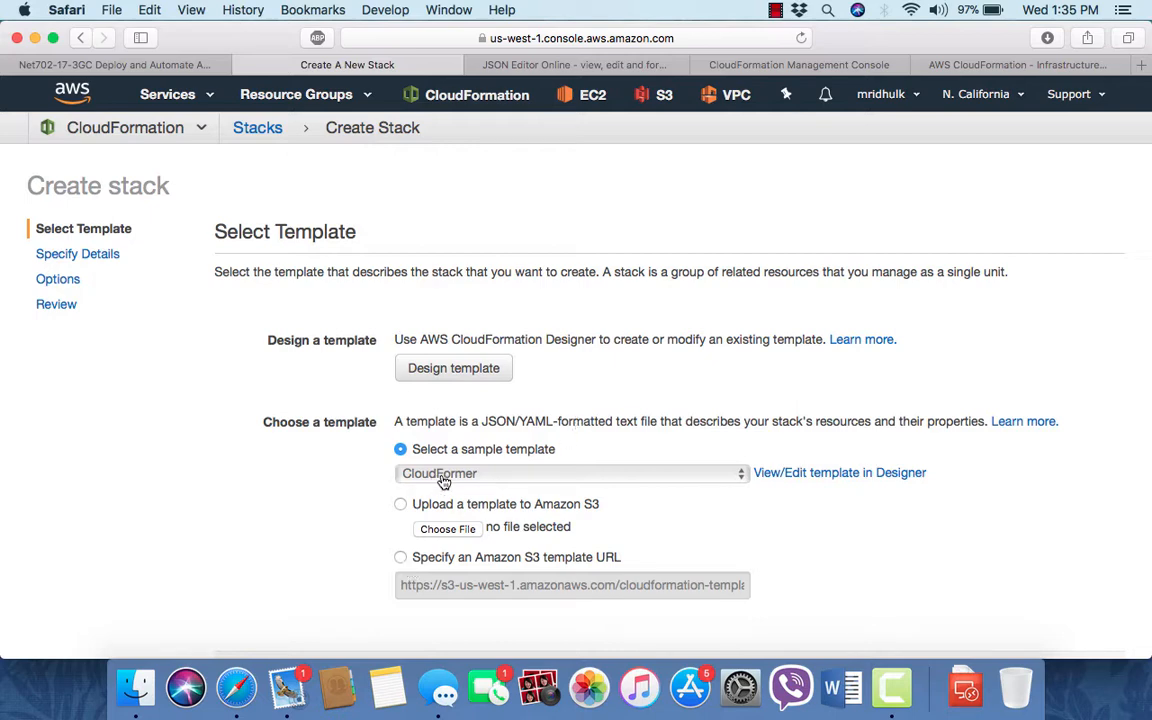
scroll(608, 493, down, 2)
click(1095, 576)
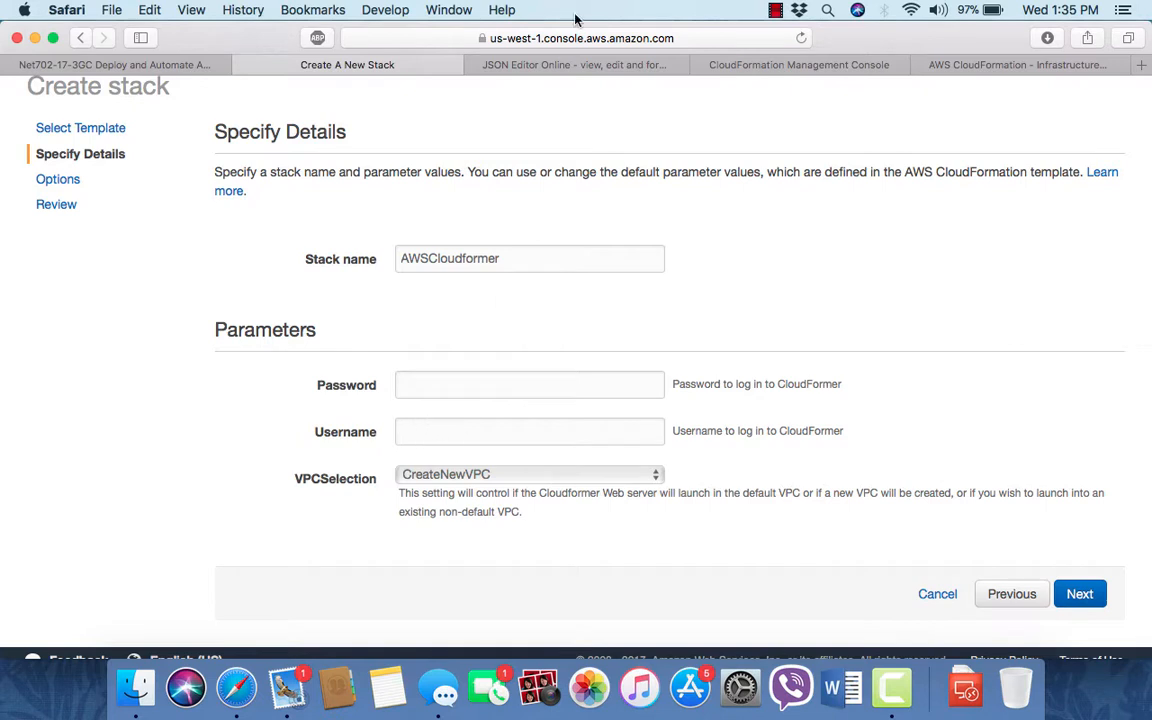
click(777, 12)
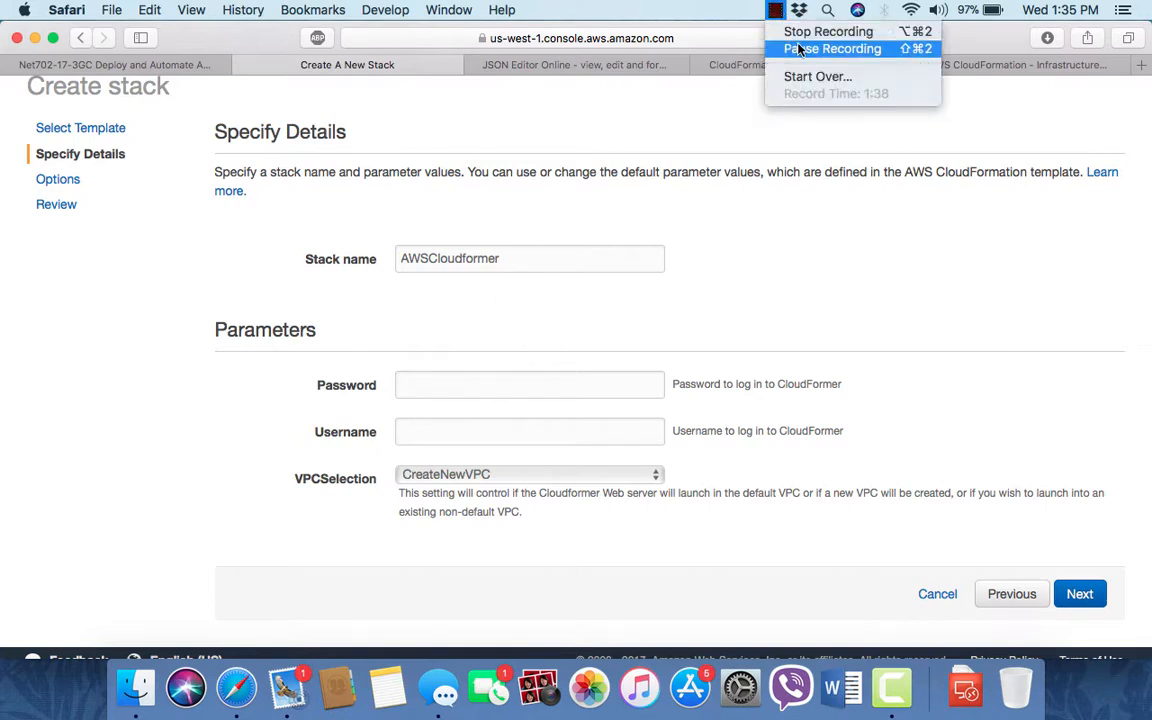
click(806, 50)
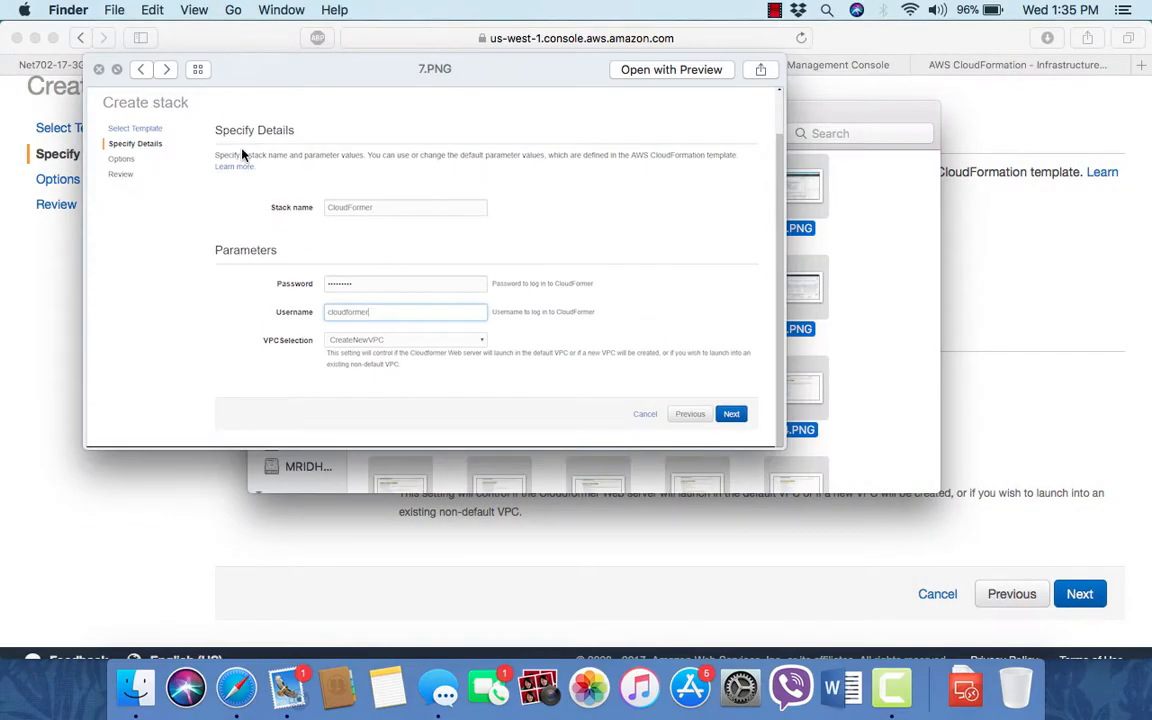
click(117, 70)
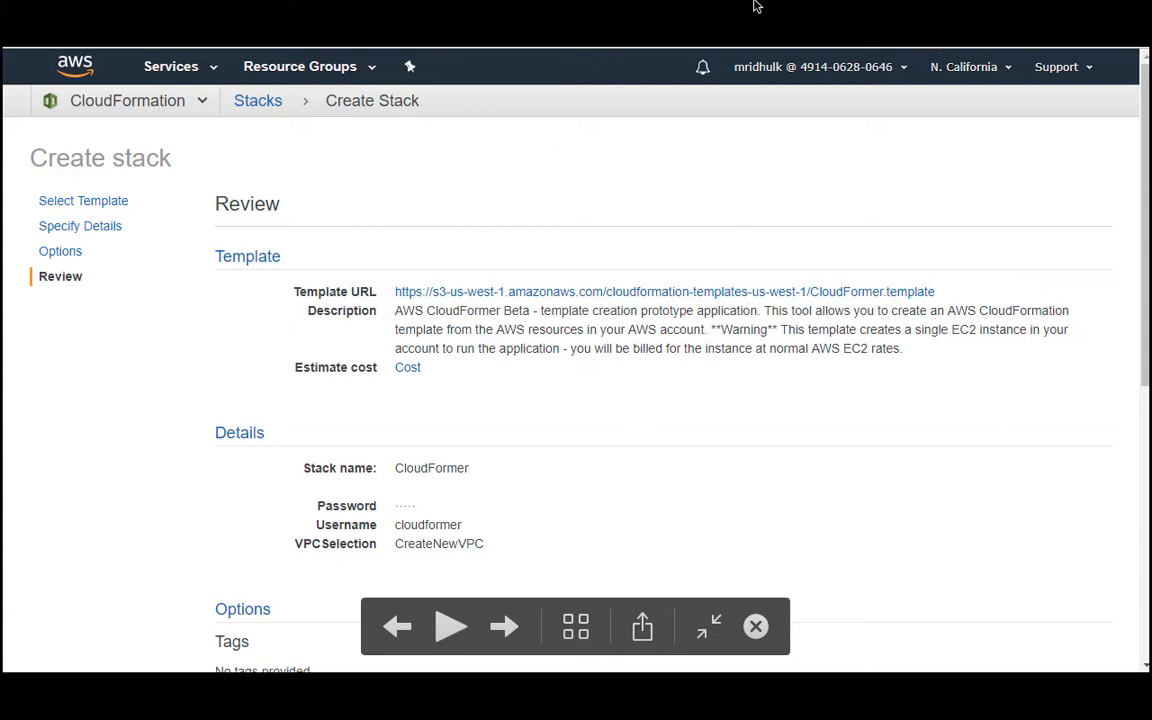
key(Escape)
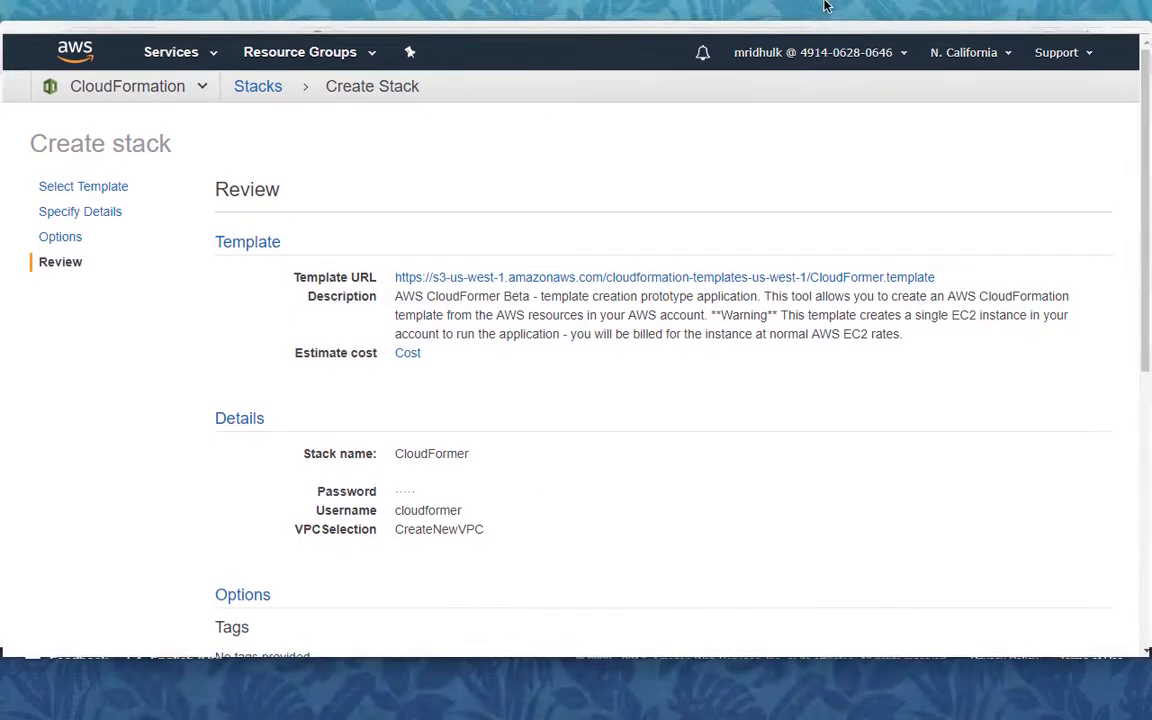
click(796, 12)
click(778, 12)
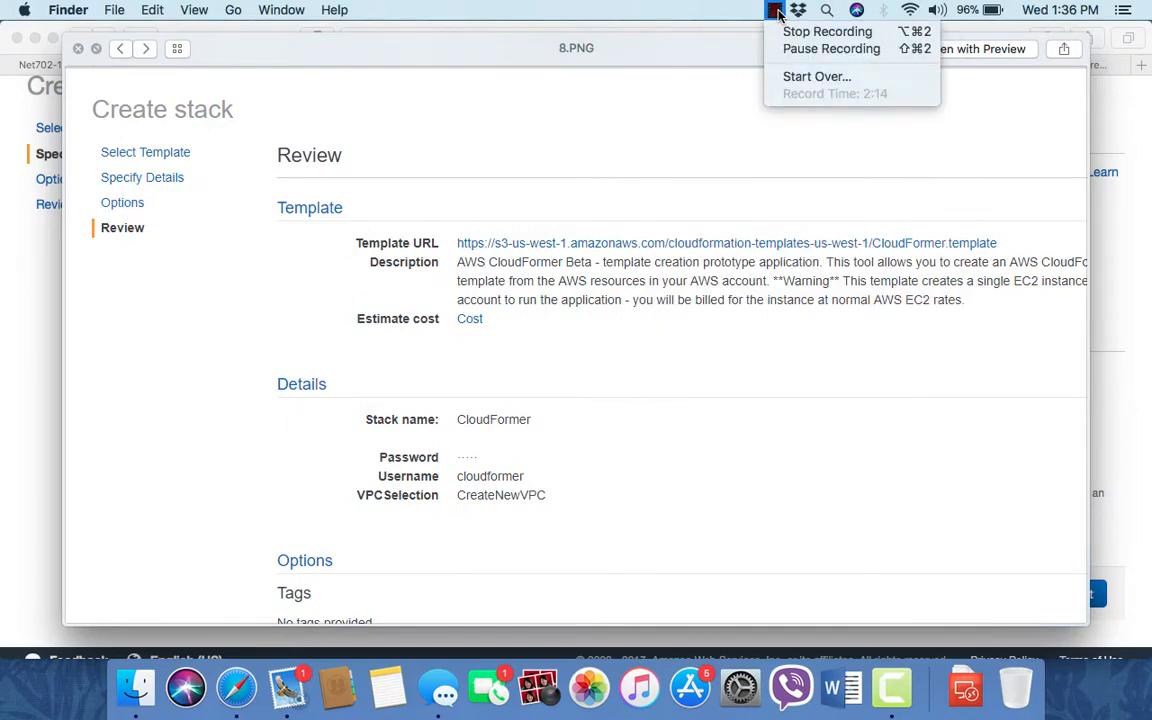
click(810, 48)
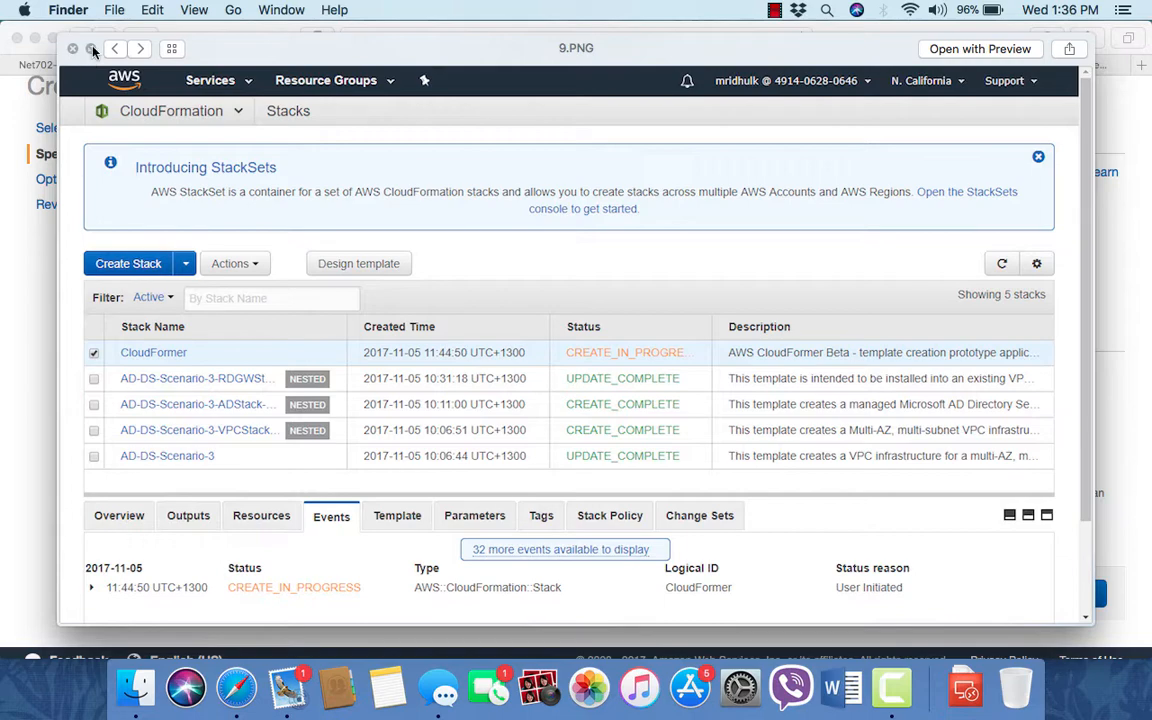
click(92, 50)
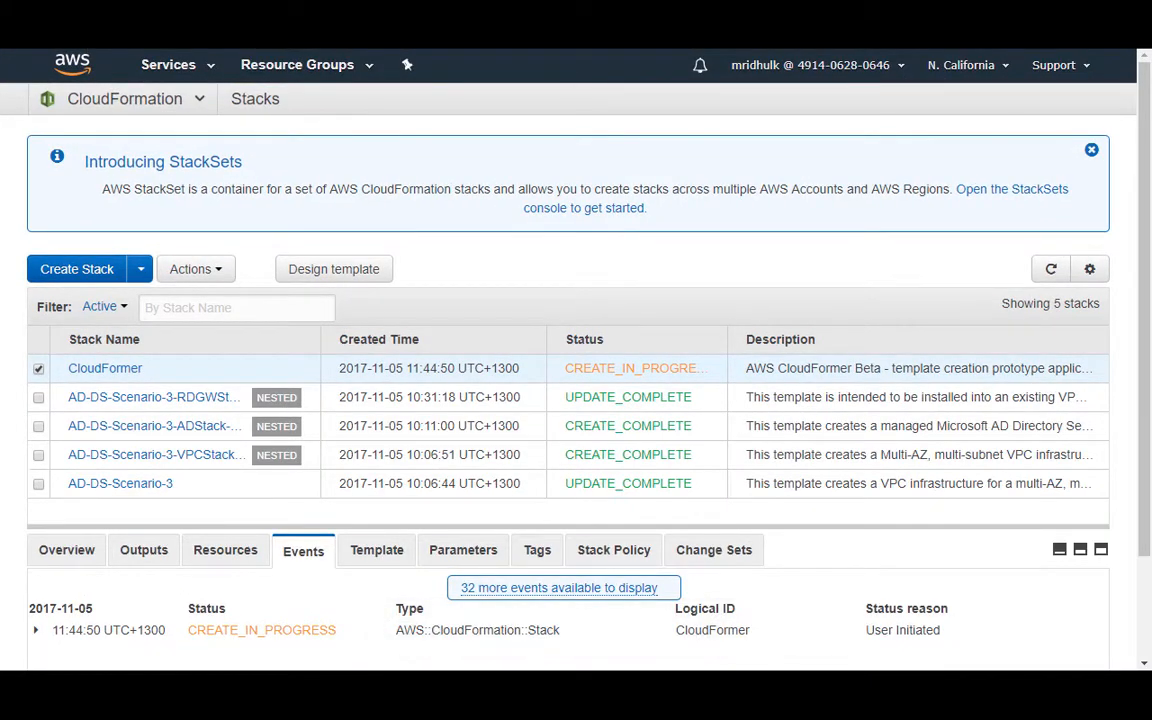
key(Right)
key(Left)
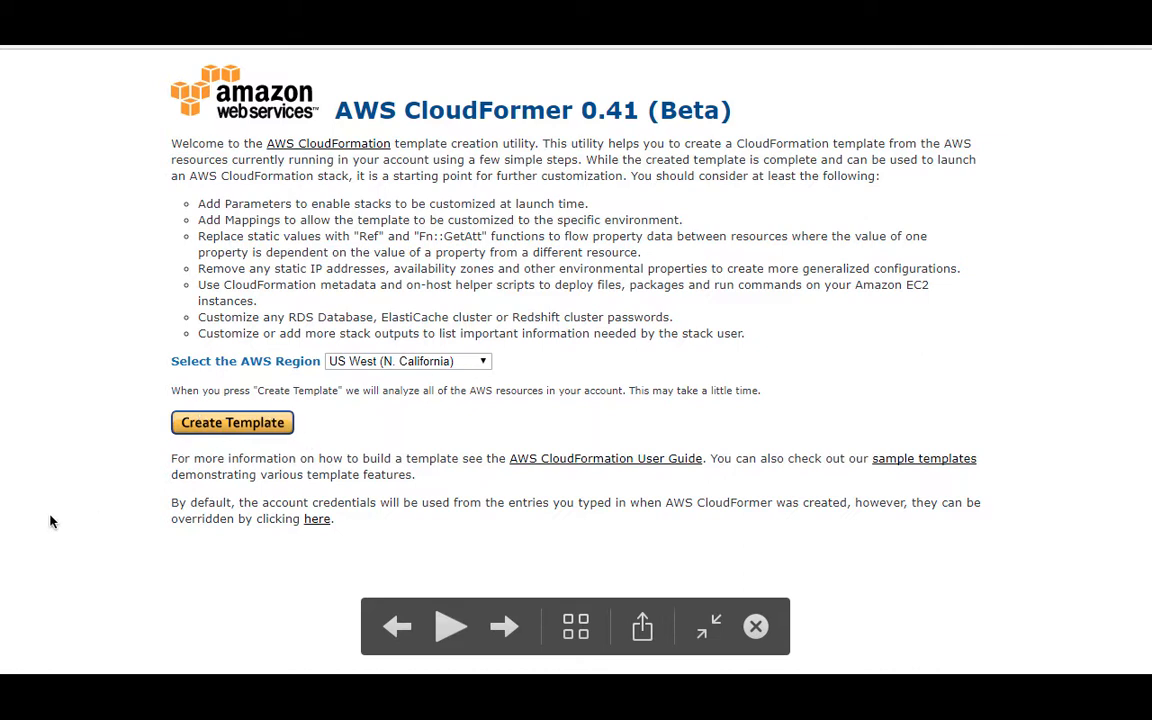
key(Right)
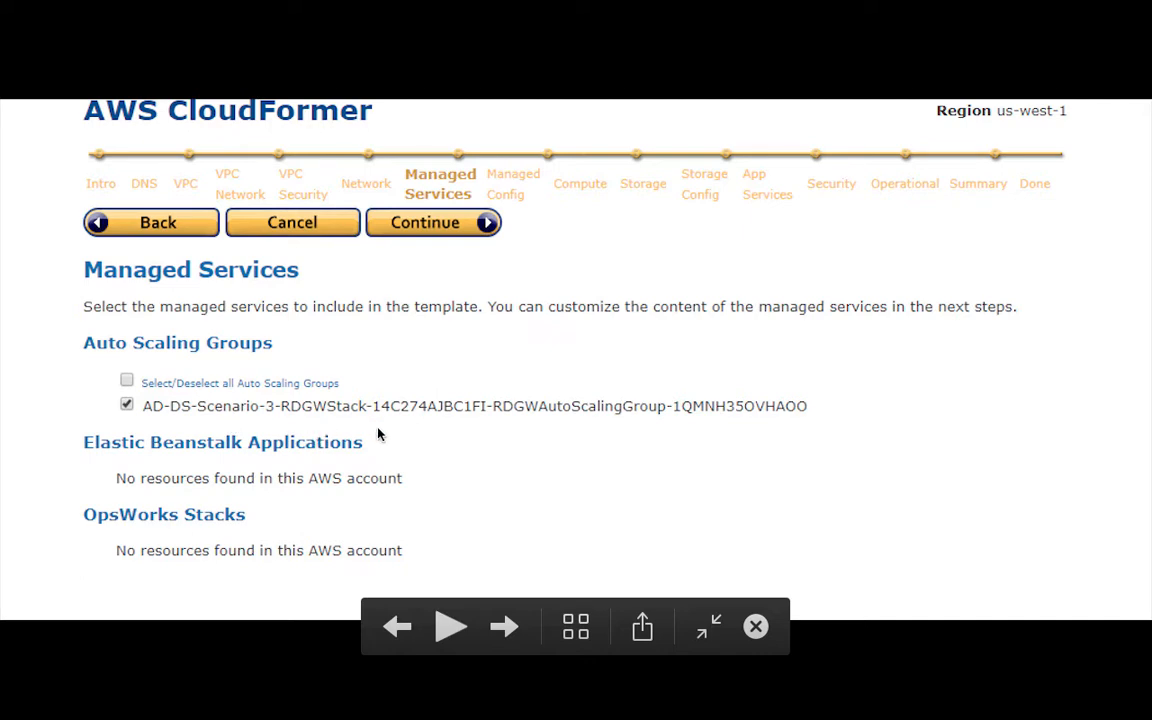
key(Right)
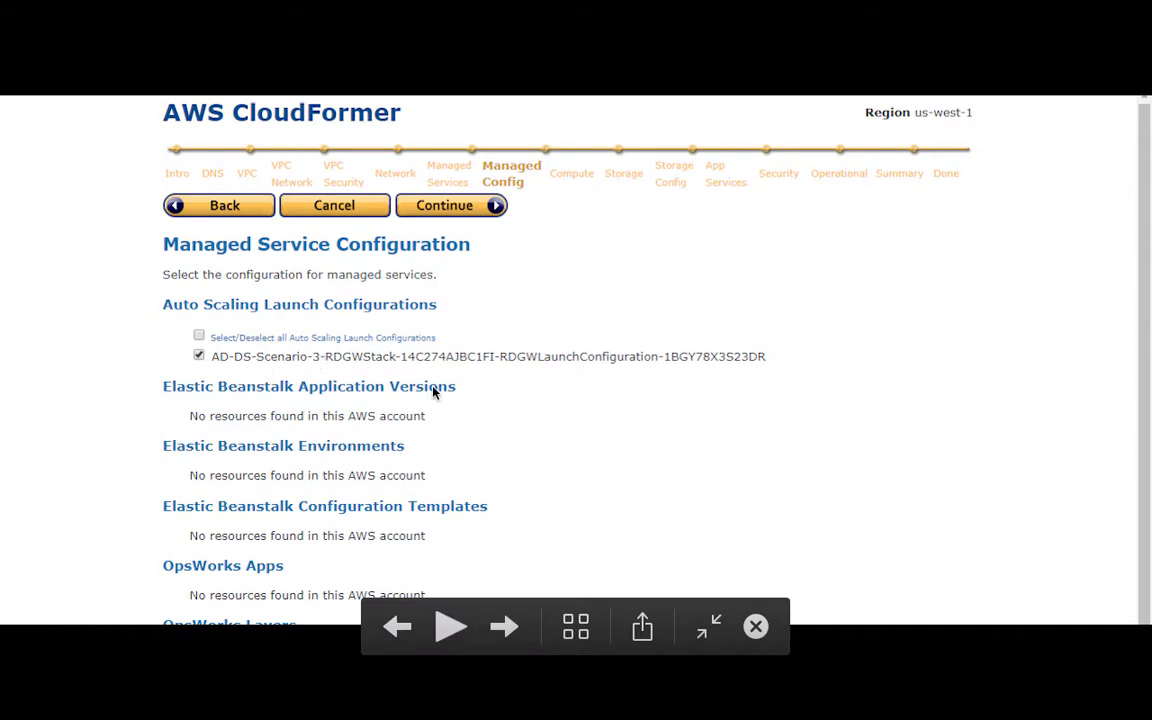
key(Right)
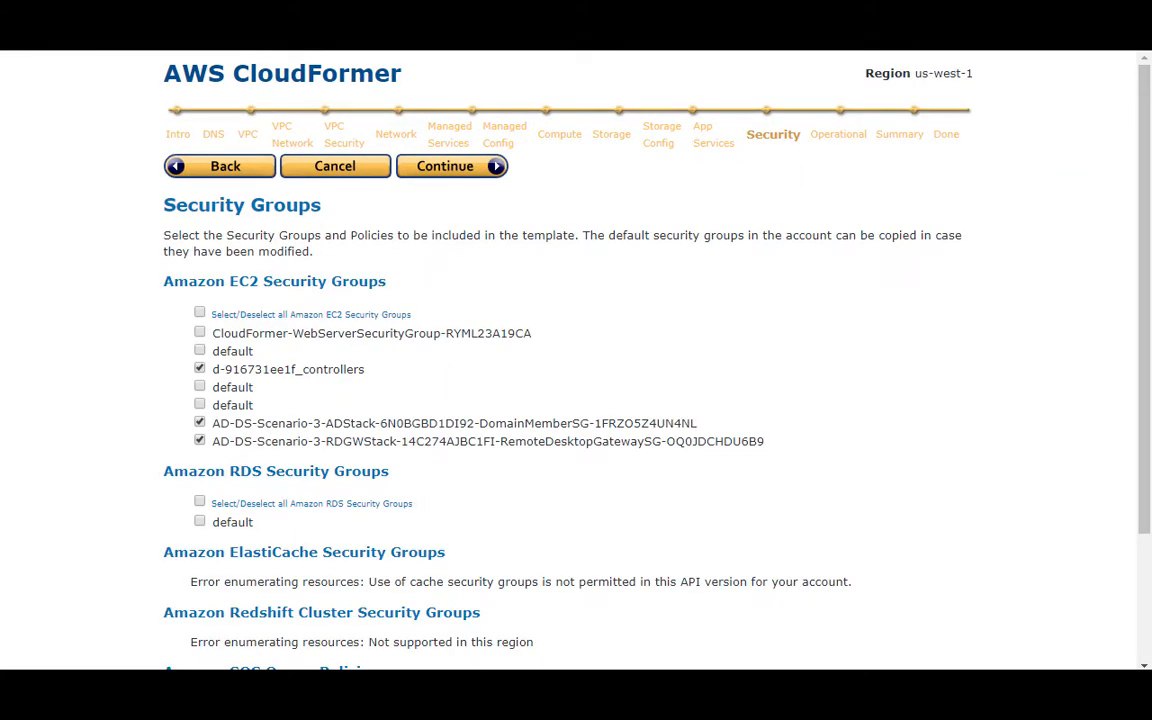
mouse_move(316, 445)
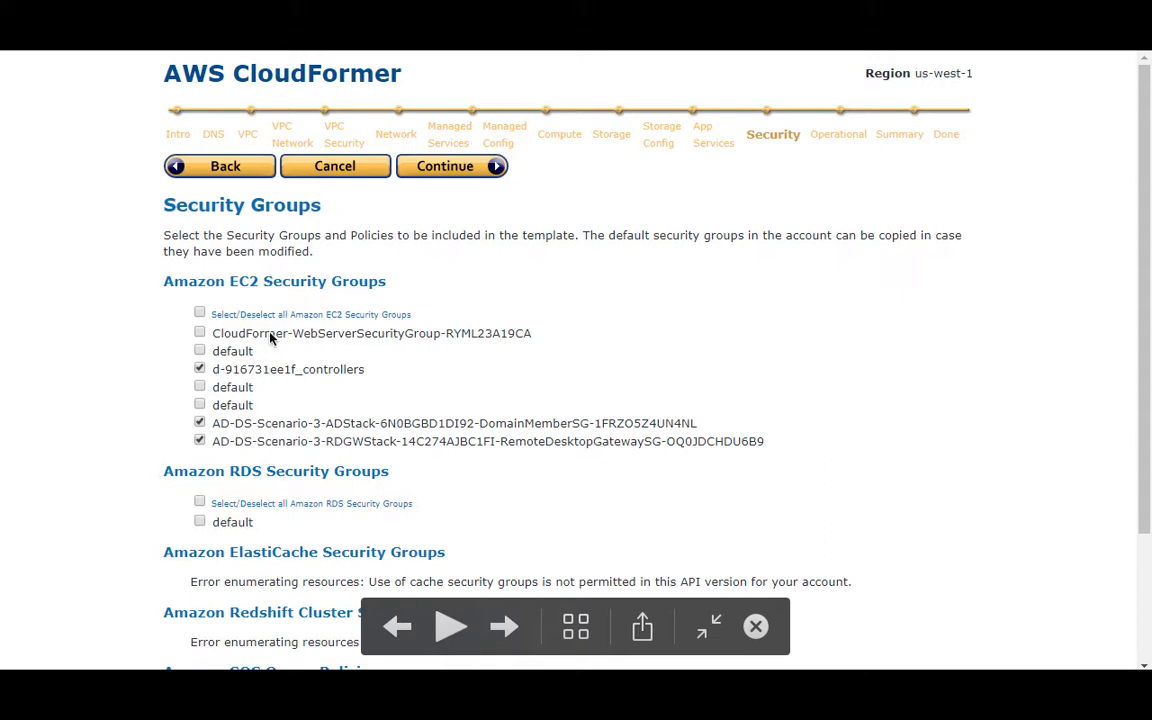
key(Right)
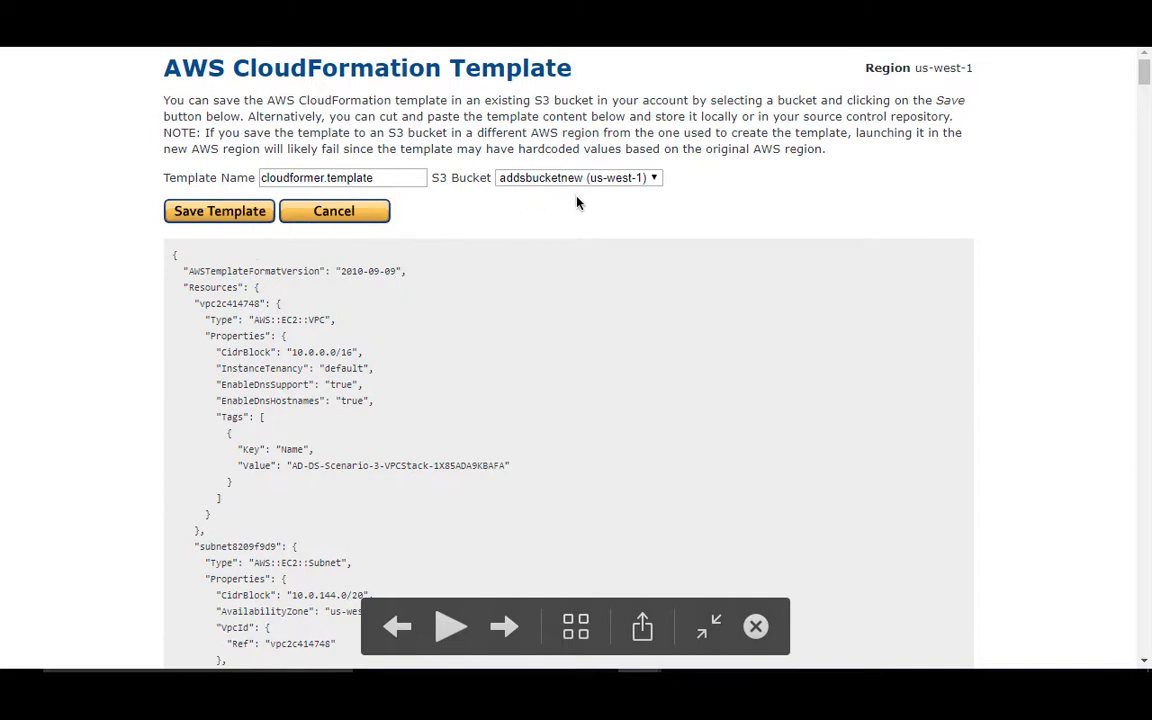
key(Right)
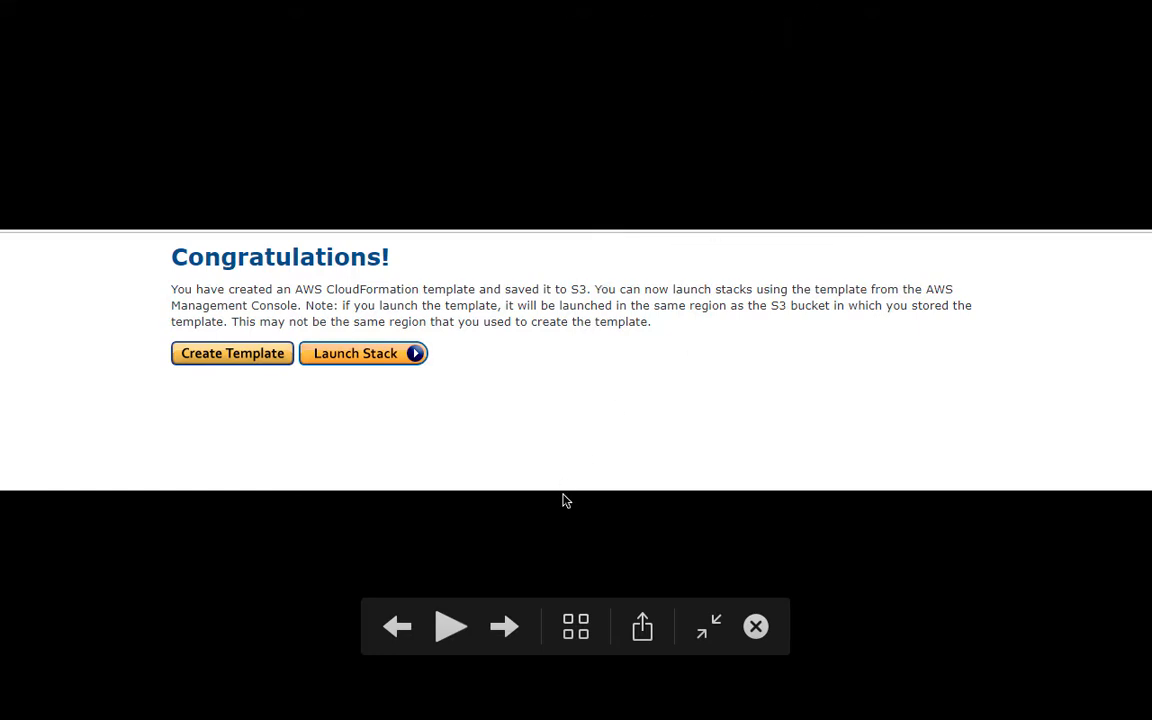
click(759, 632)
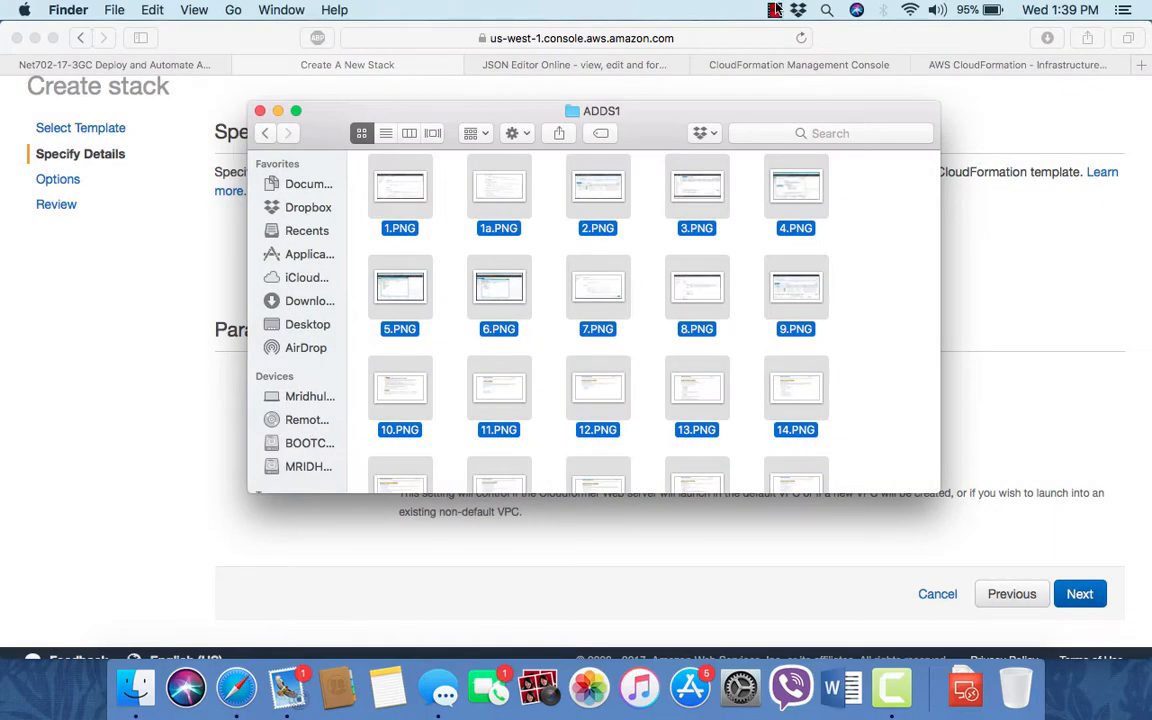
click(775, 10)
click(790, 48)
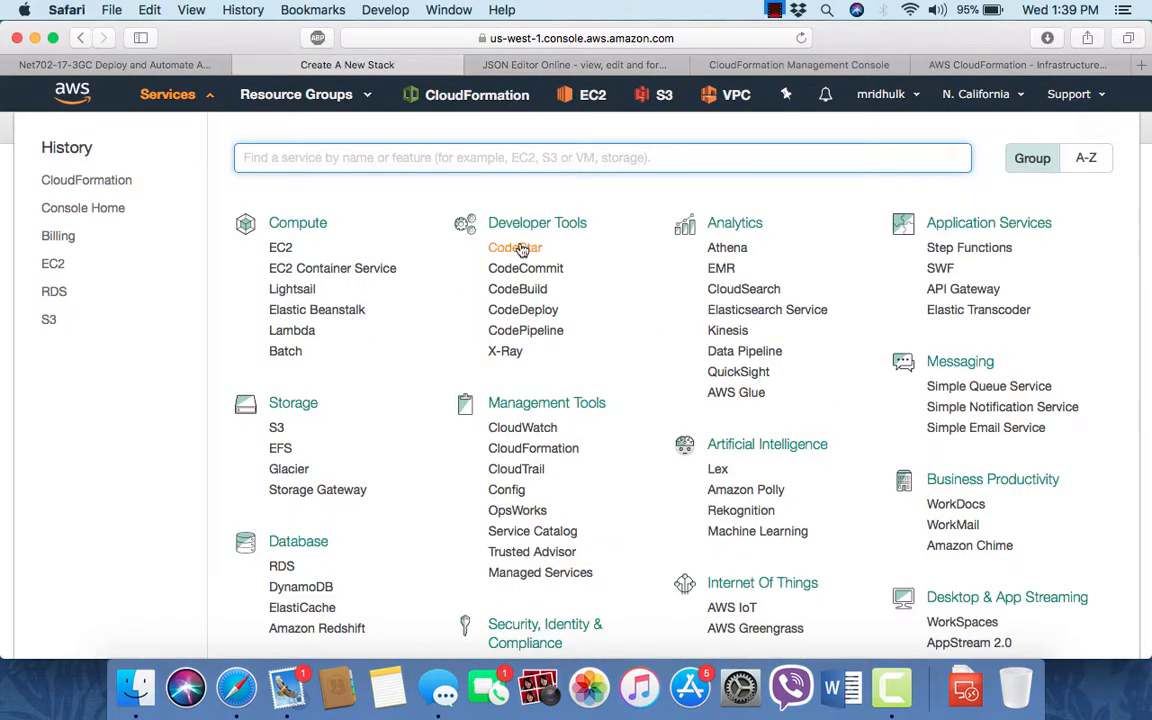
click(777, 11)
click(781, 14)
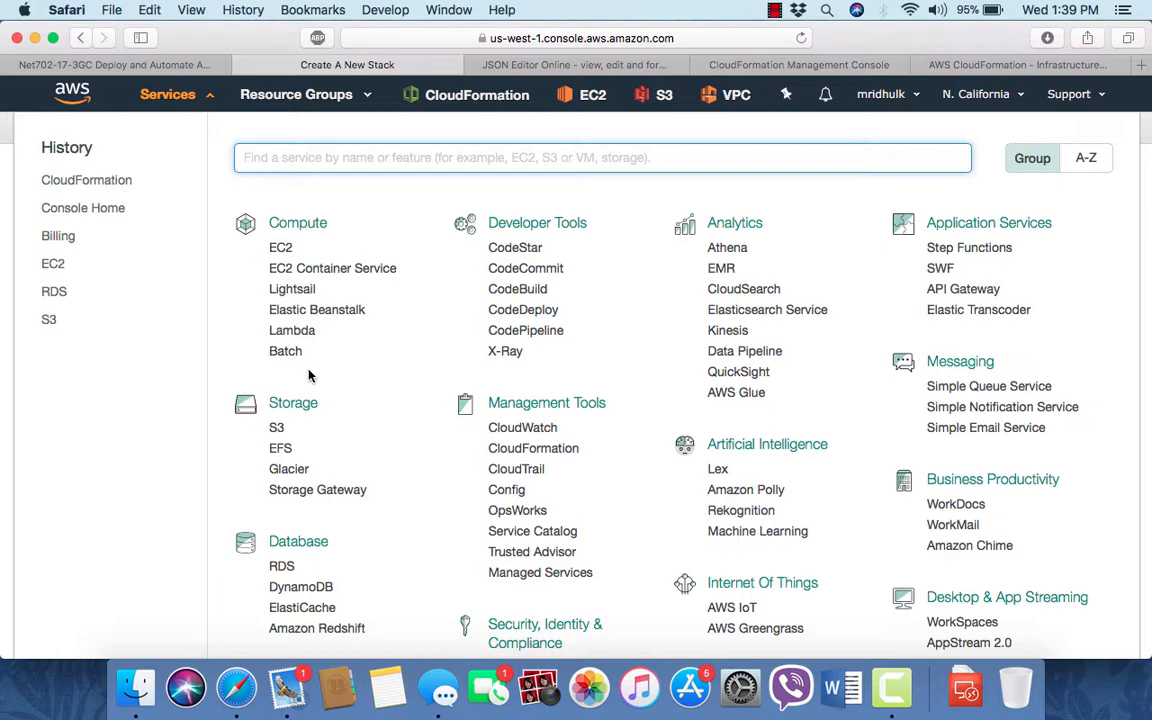
- Download cloudformer.template from the addsbucketnew S3 bucket
click(277, 428)
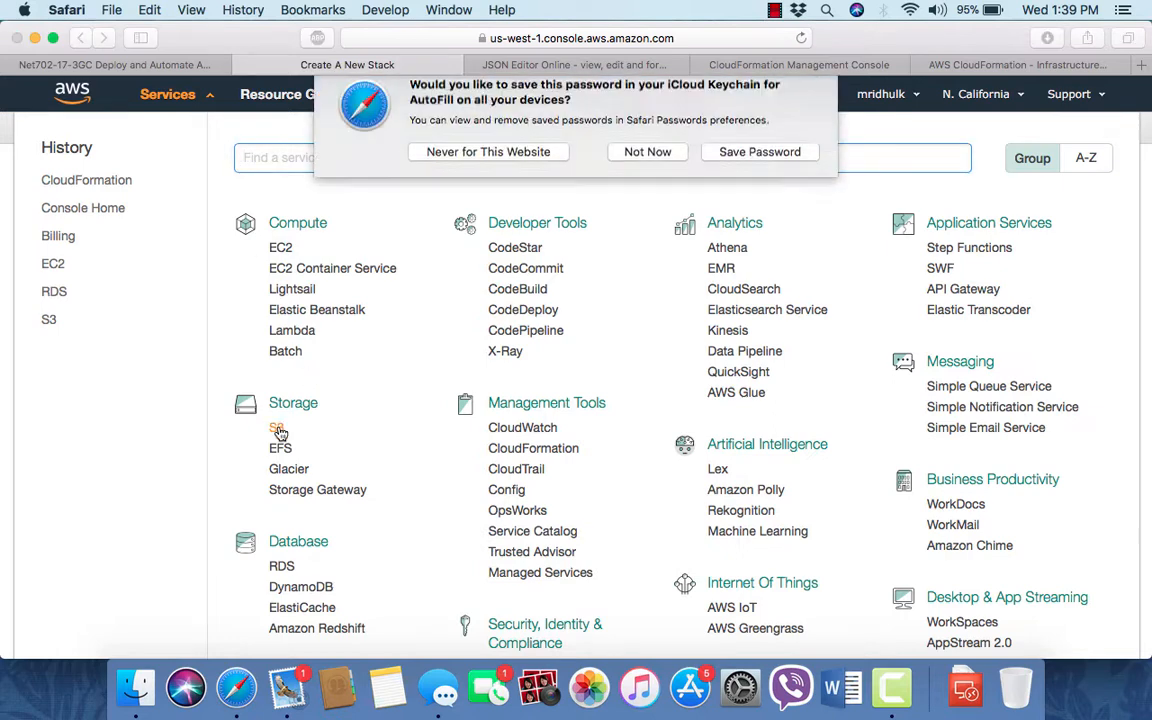
click(647, 166)
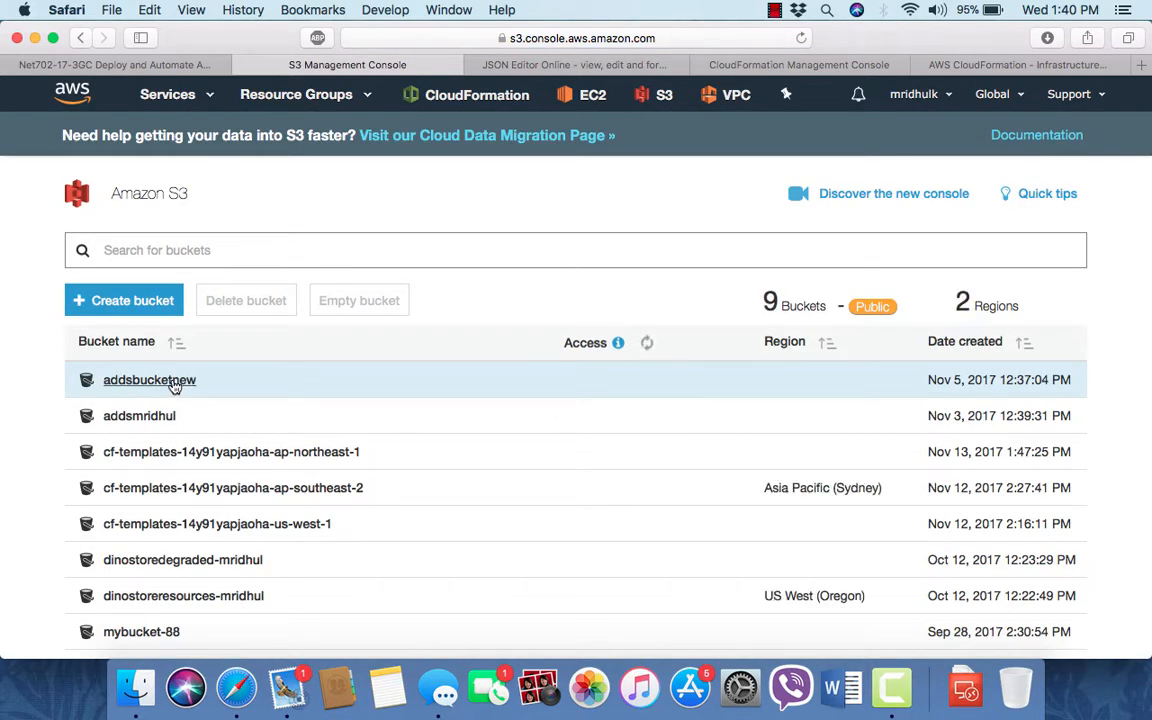
click(174, 386)
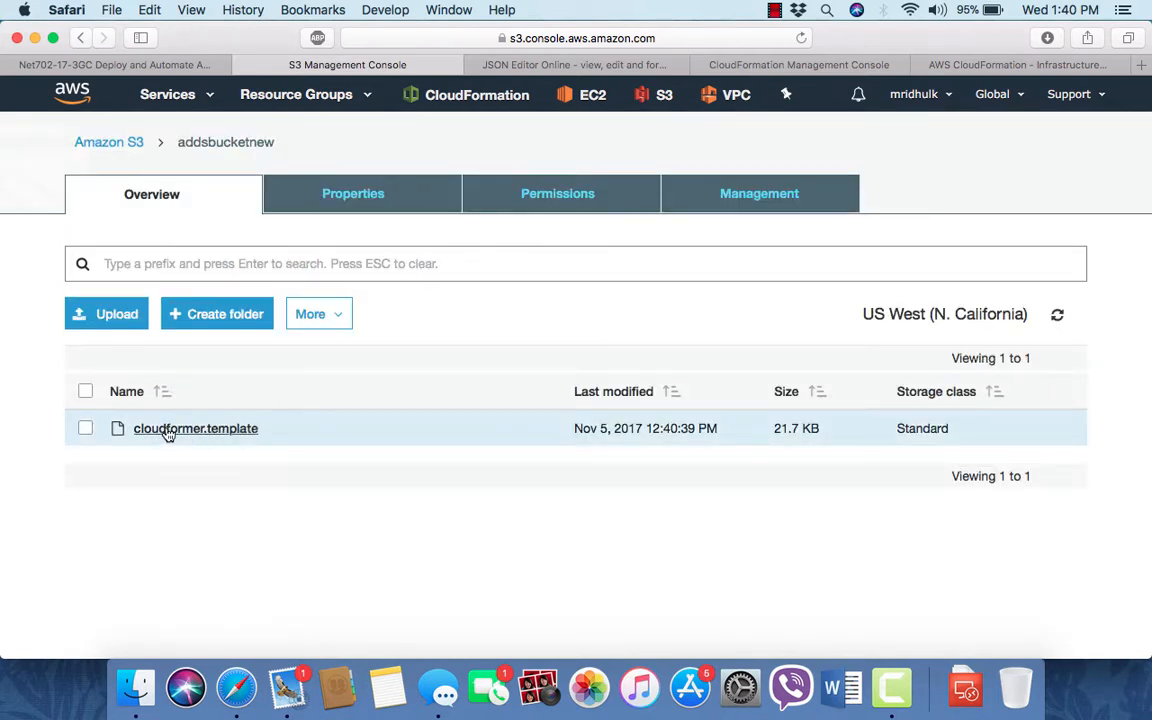
click(85, 430)
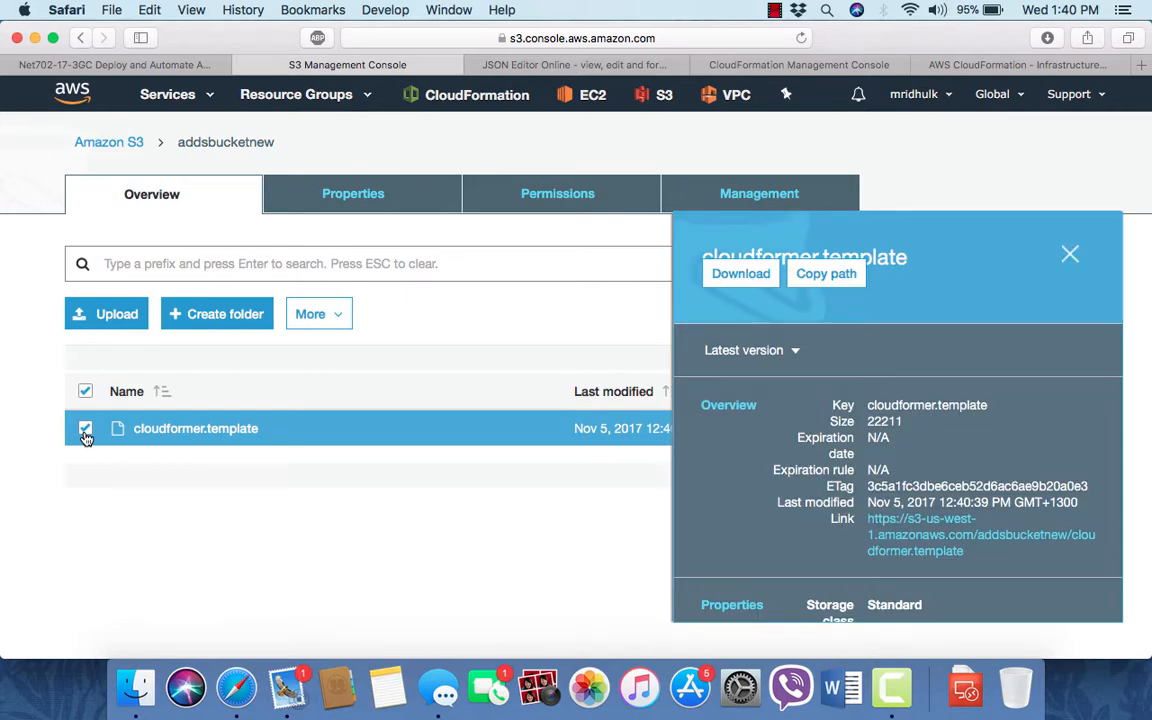
click(742, 276)
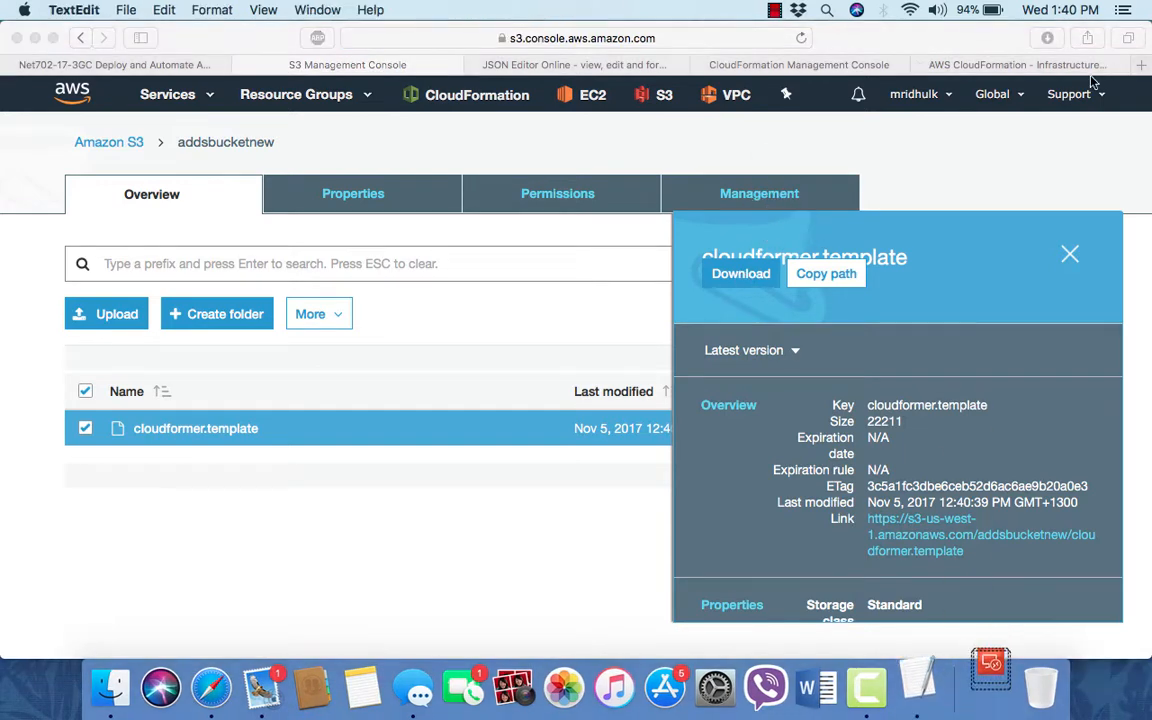
- Switch to JSON Editor Online and examine the template's resource definitions
click(775, 10)
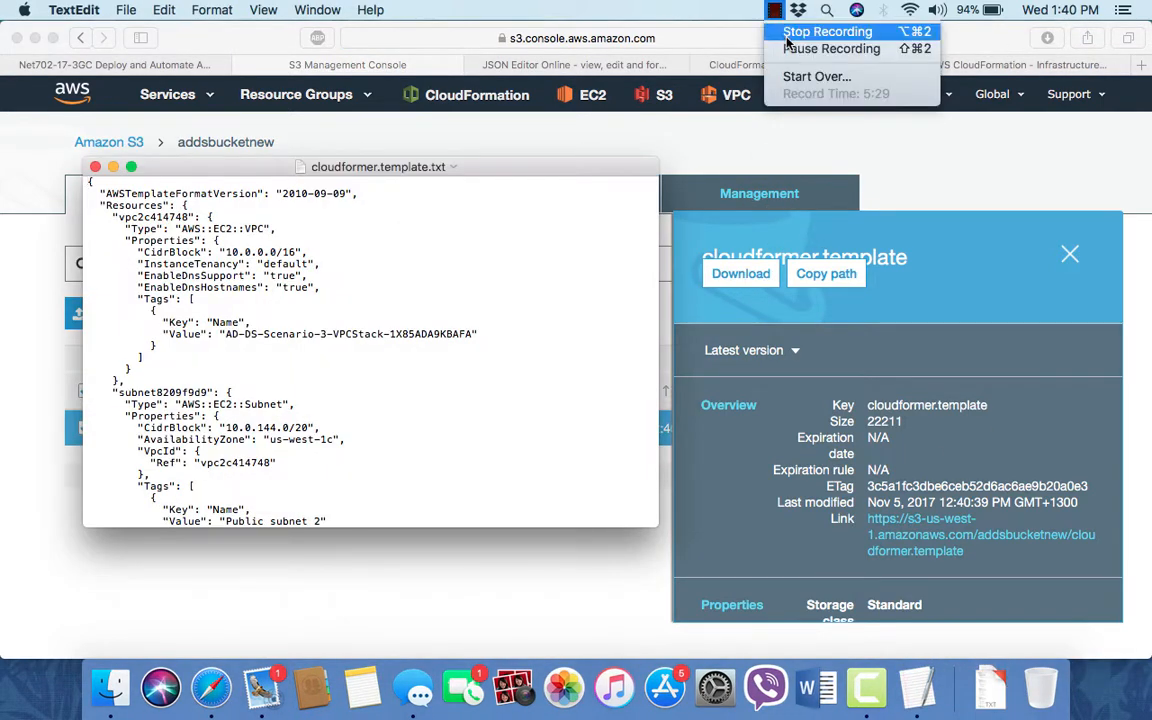
click(797, 50)
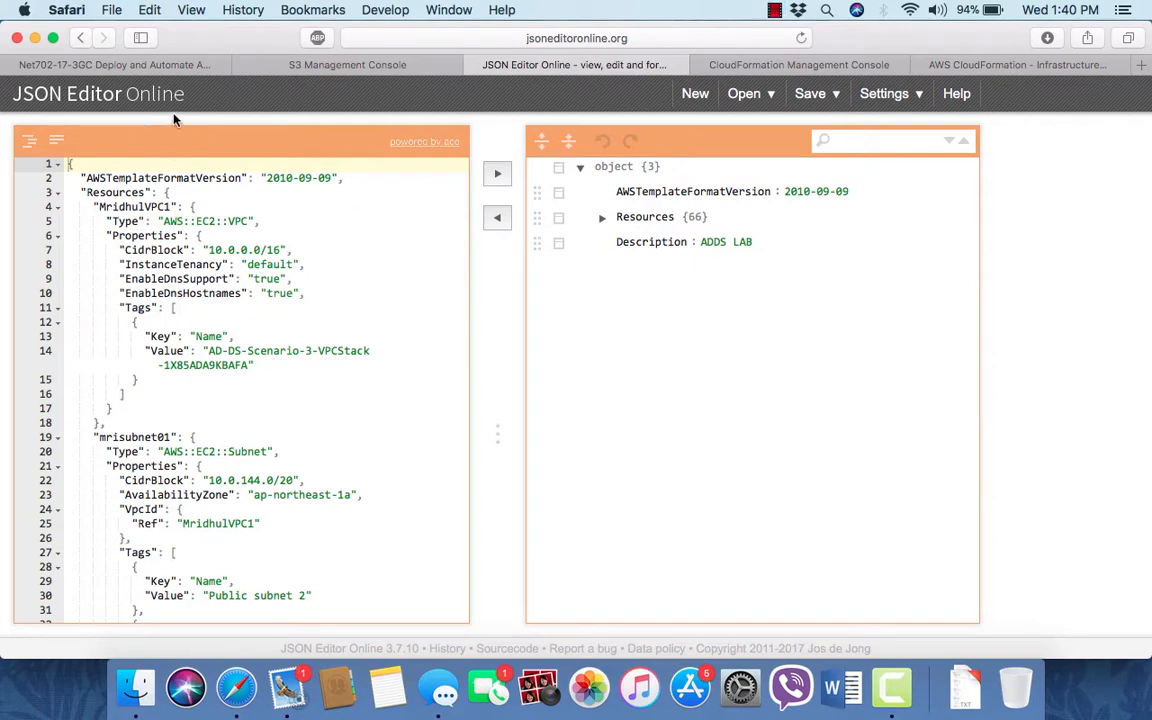
click(757, 97)
scroll(215, 285, down, 20)
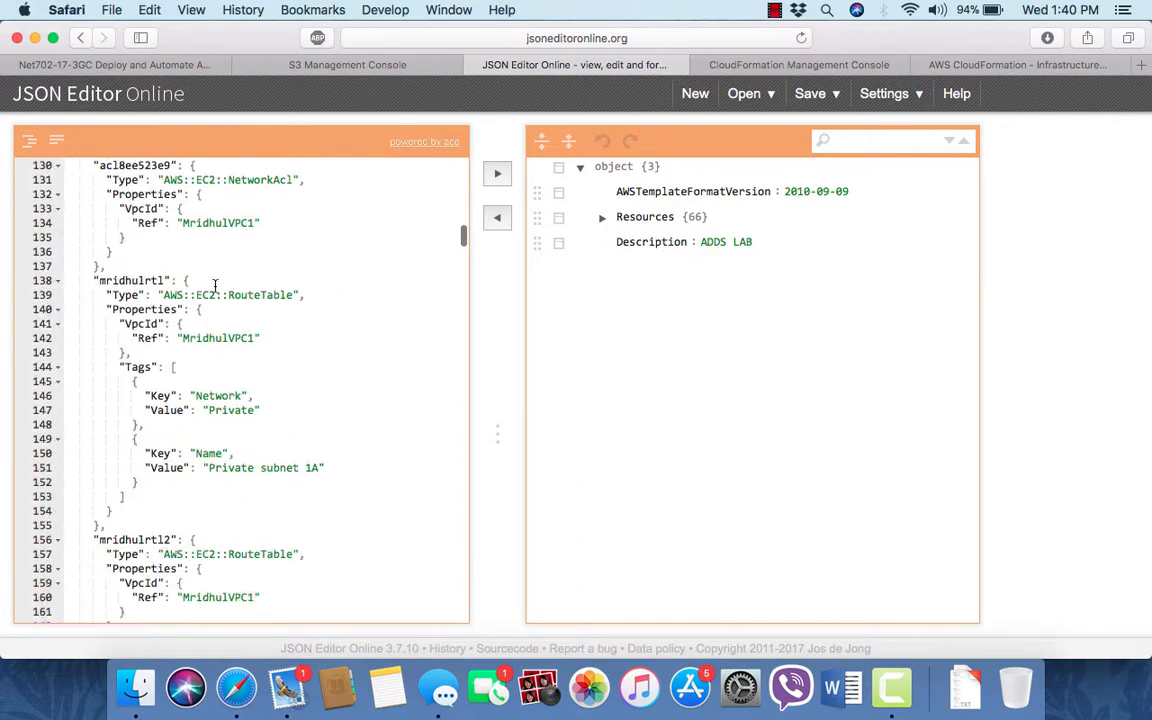
scroll(215, 285, down, 20)
scroll(215, 285, up, 20)
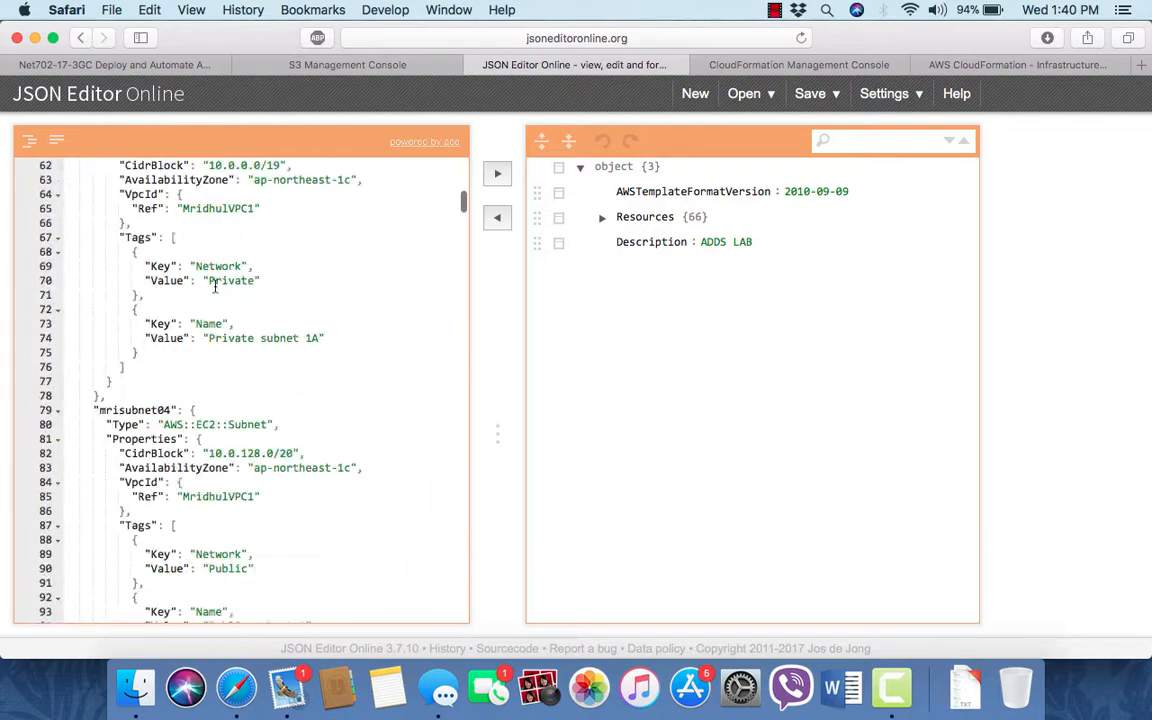
scroll(215, 285, up, 15)
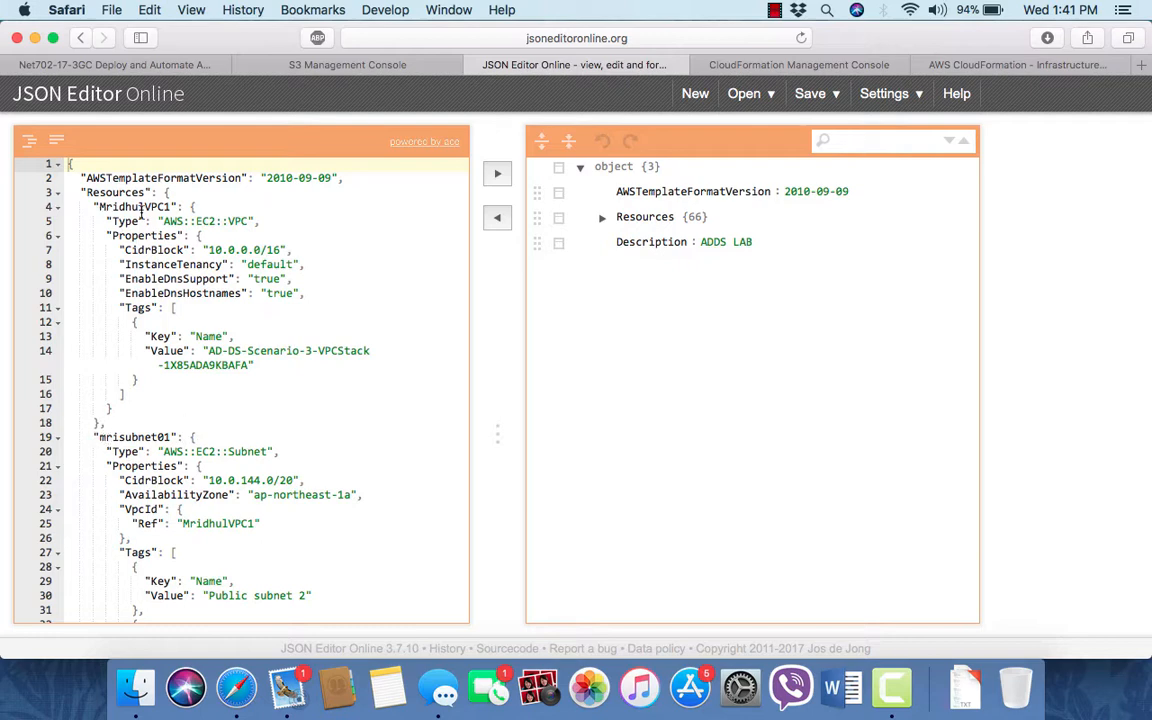
scroll(145, 213, down, 10)
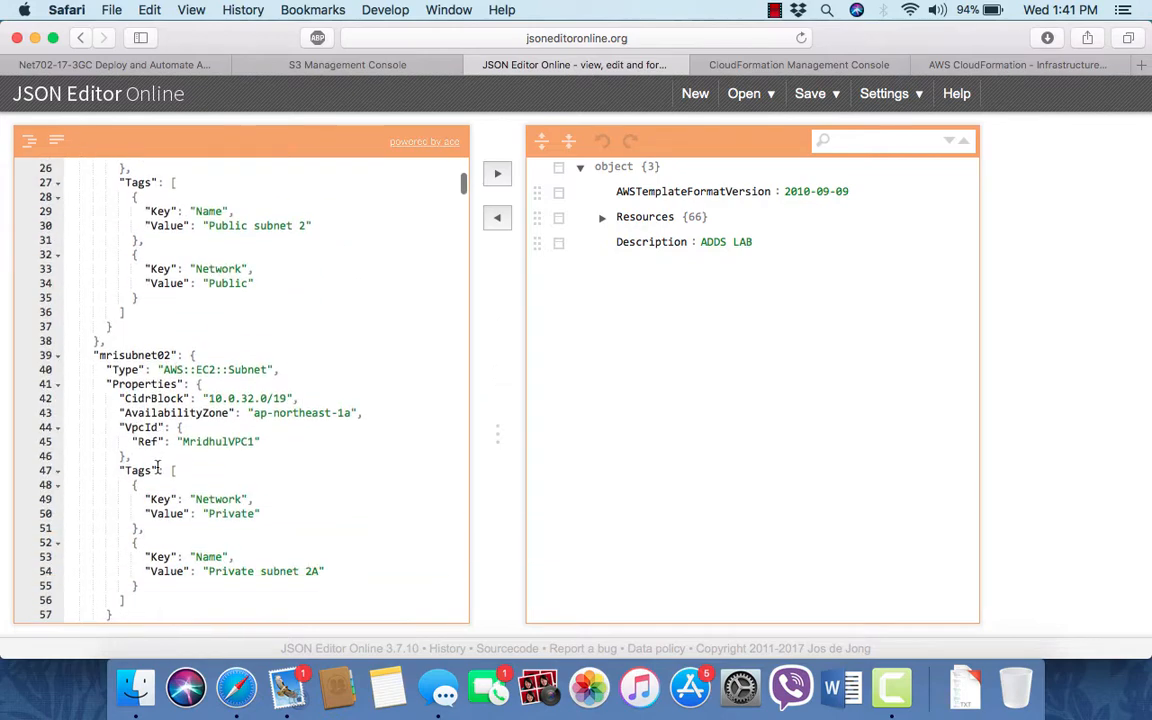
scroll(188, 534, down, 20)
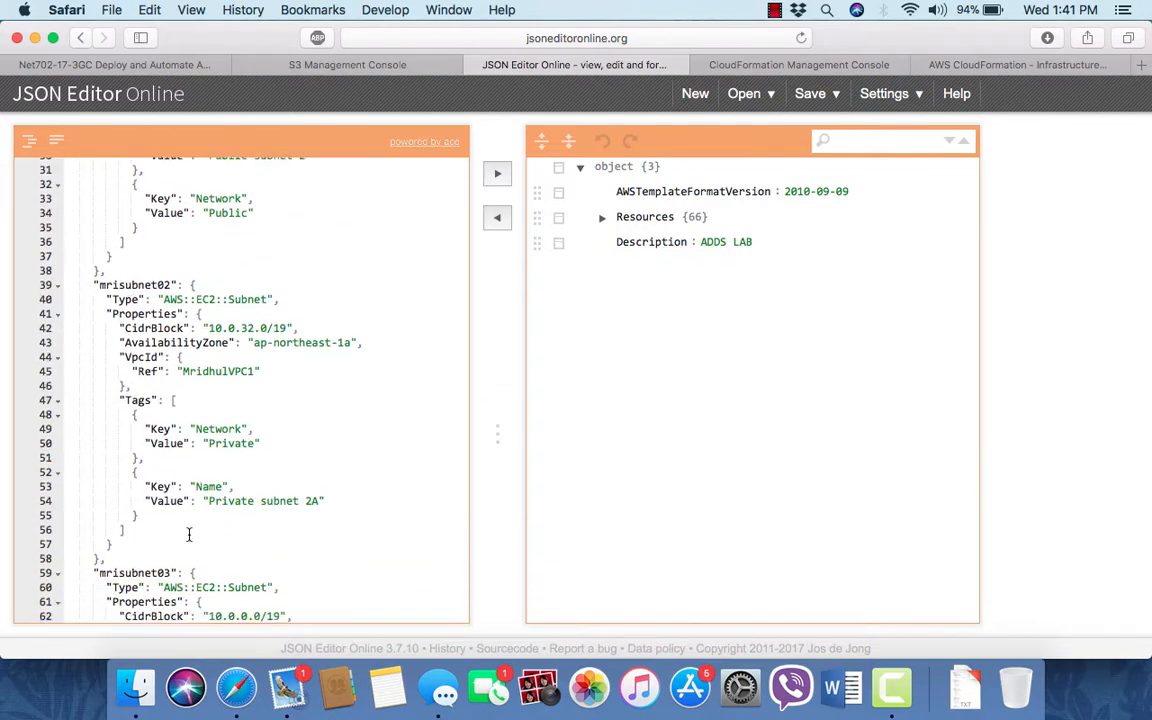
scroll(188, 534, down, 4)
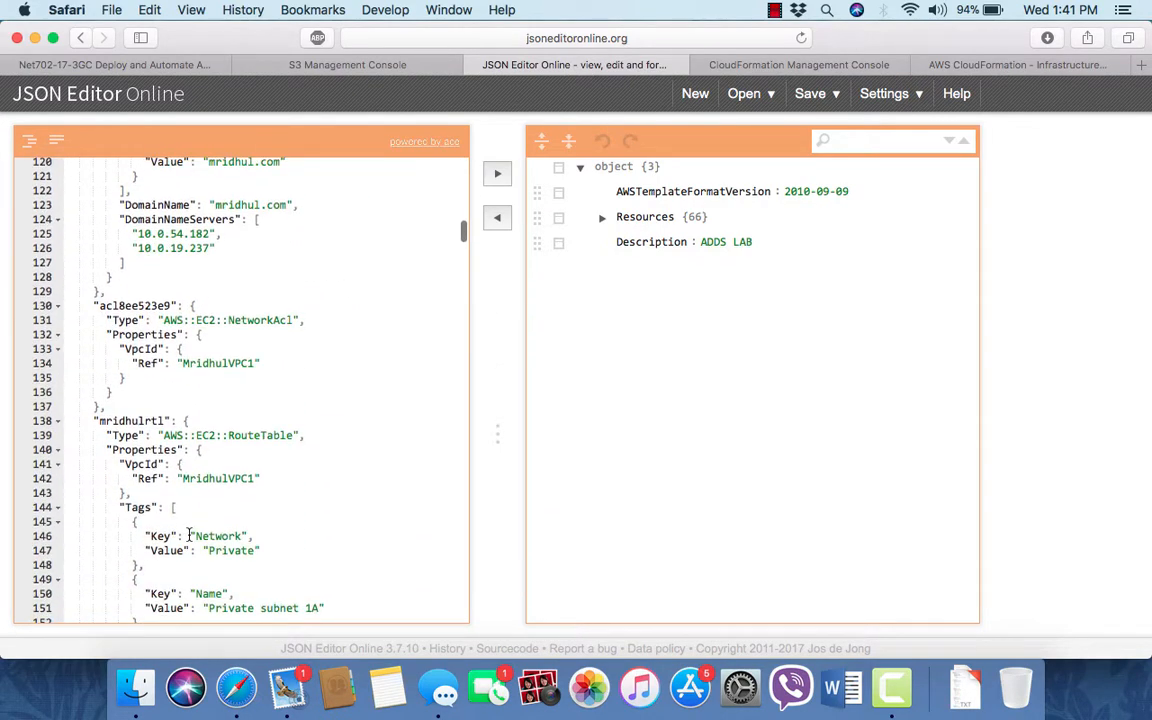
scroll(188, 534, down, 9)
scroll(188, 534, down, 20)
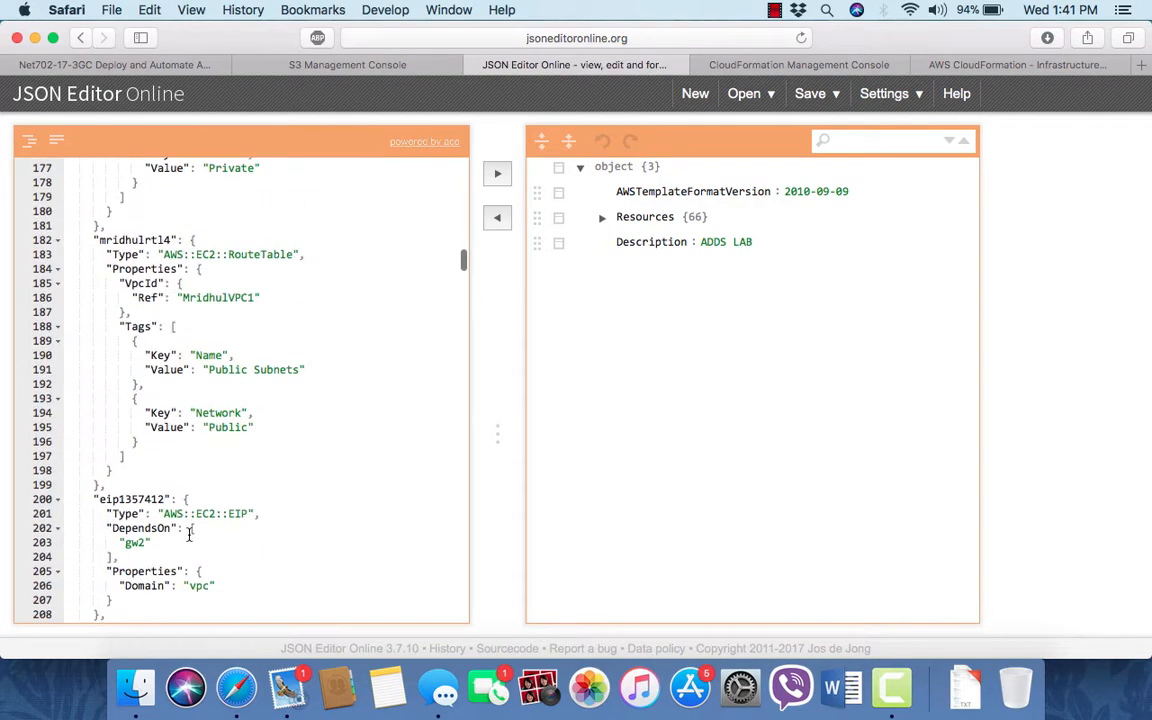
scroll(188, 534, down, 20)
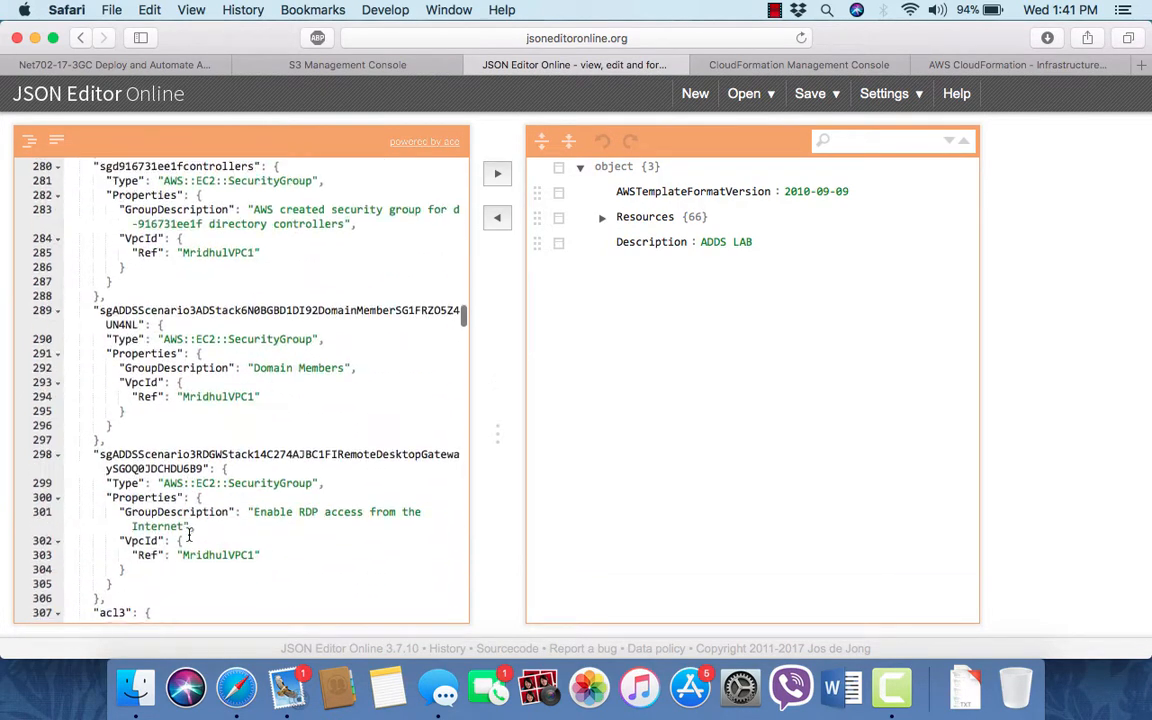
scroll(188, 534, down, 15)
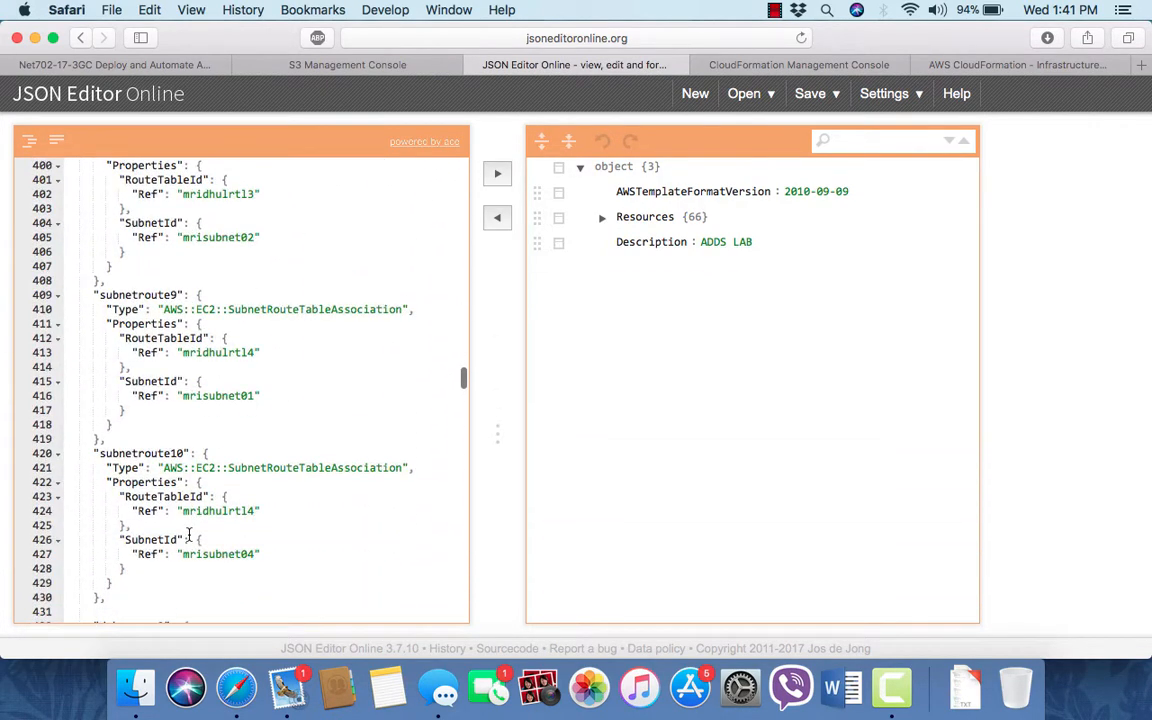
- Scroll further through the template's subnet route table associations and security group ingress rules
scroll(188, 534, down, 12)
scroll(188, 534, down, 18)
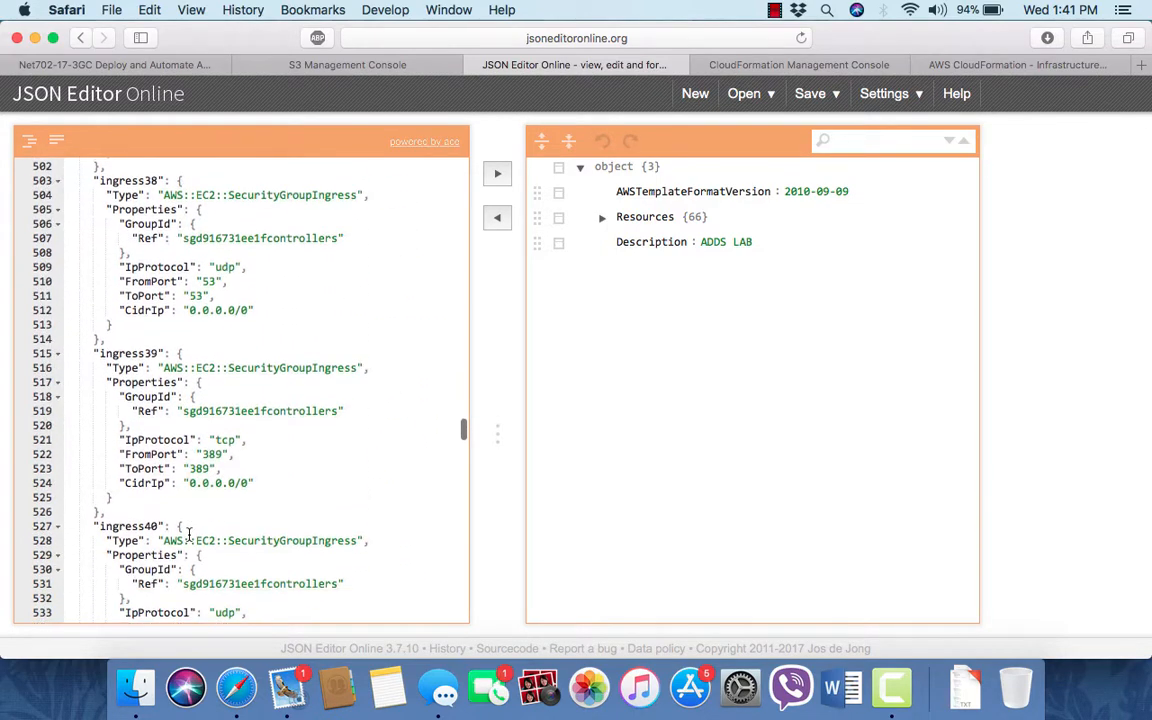
scroll(188, 534, down, 2)
scroll(188, 534, down, 6)
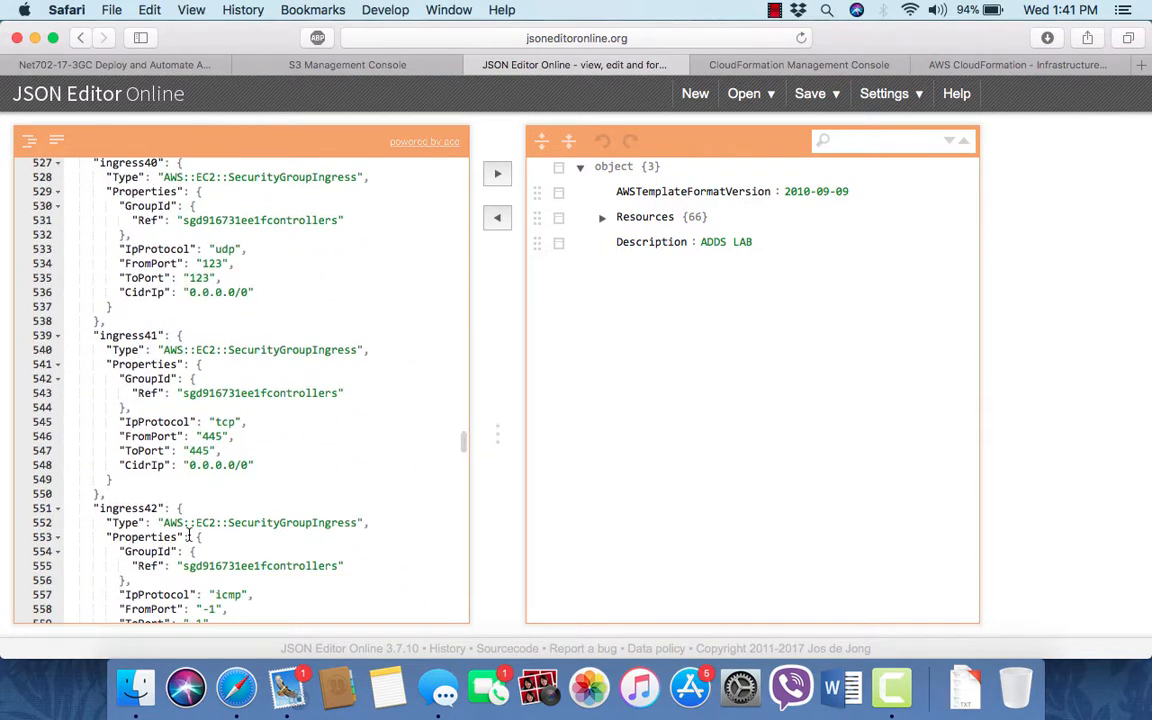
scroll(188, 534, down, 9)
scroll(188, 534, down, 20)
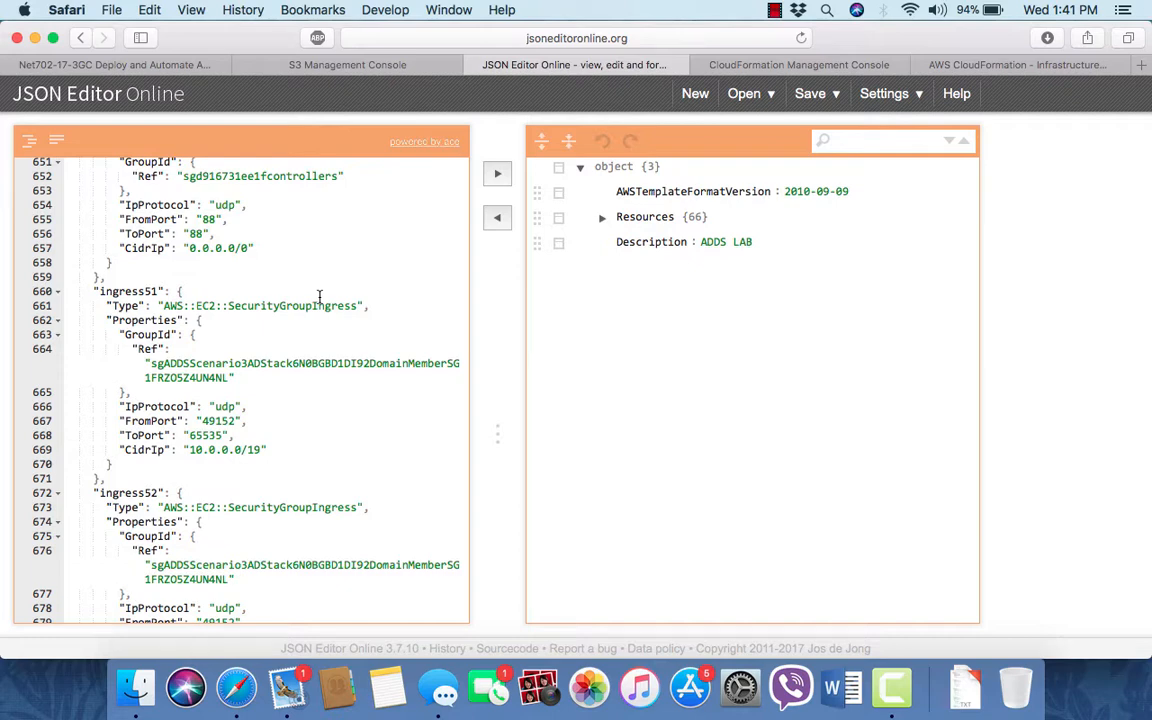
- Open the CloudFormation console and switch the region to Asia Pacific (Tokyo)
click(405, 66)
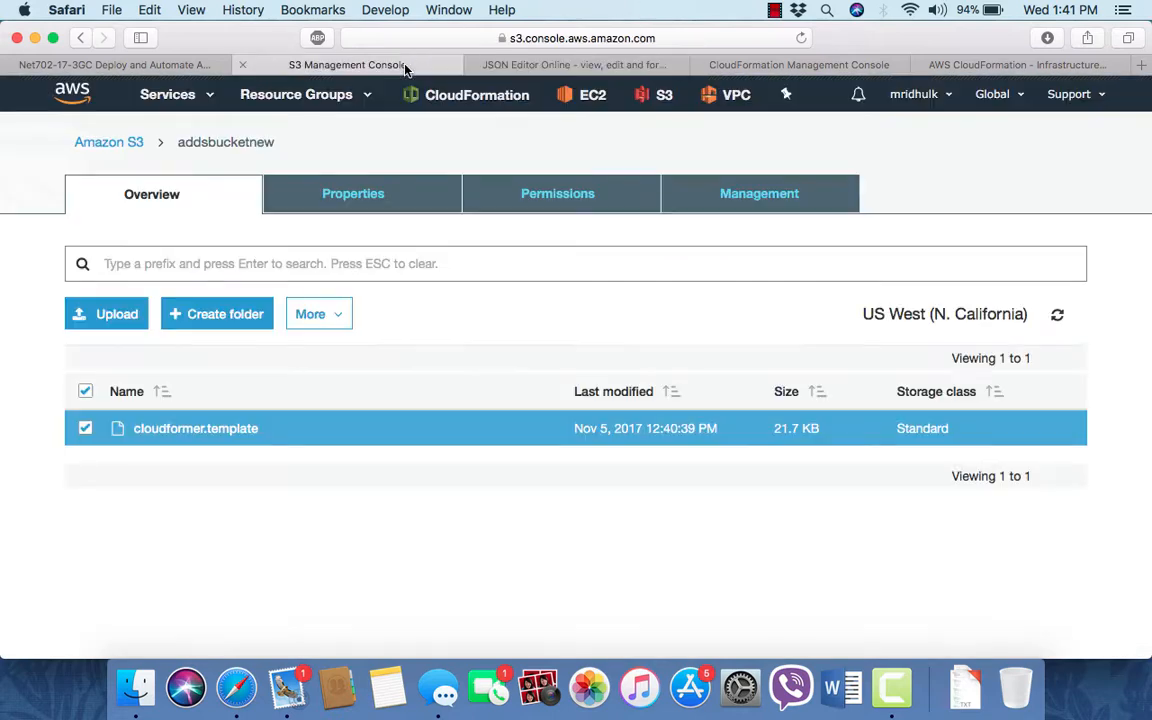
click(176, 95)
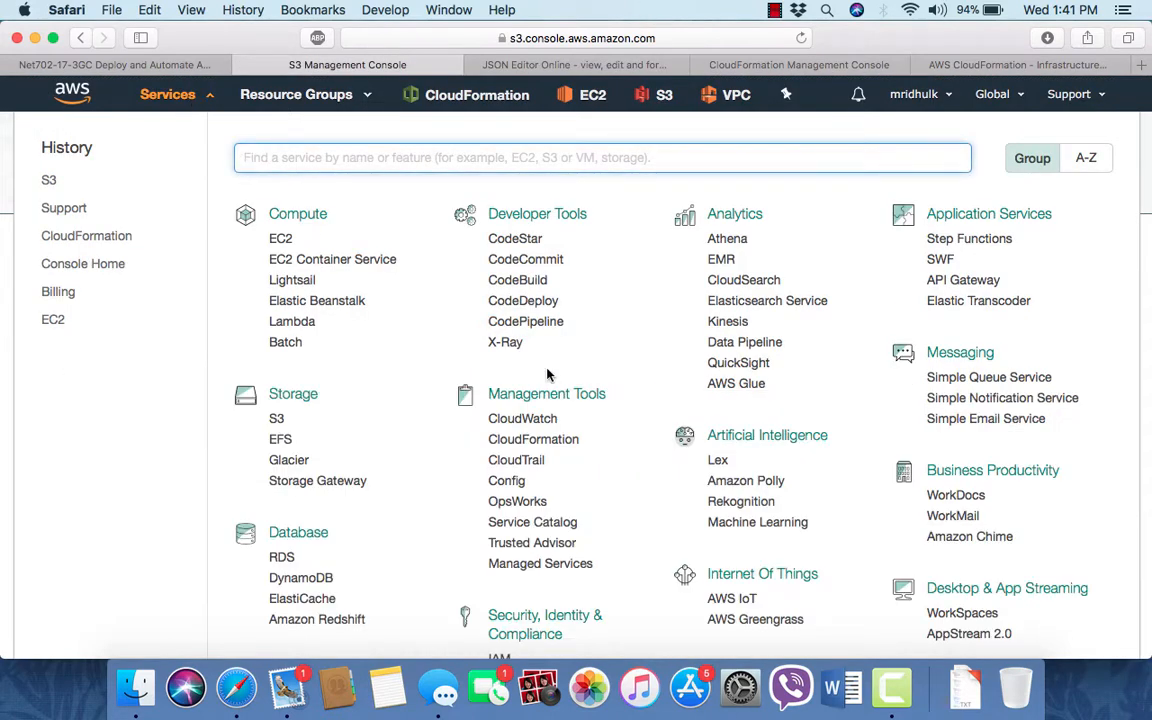
click(549, 448)
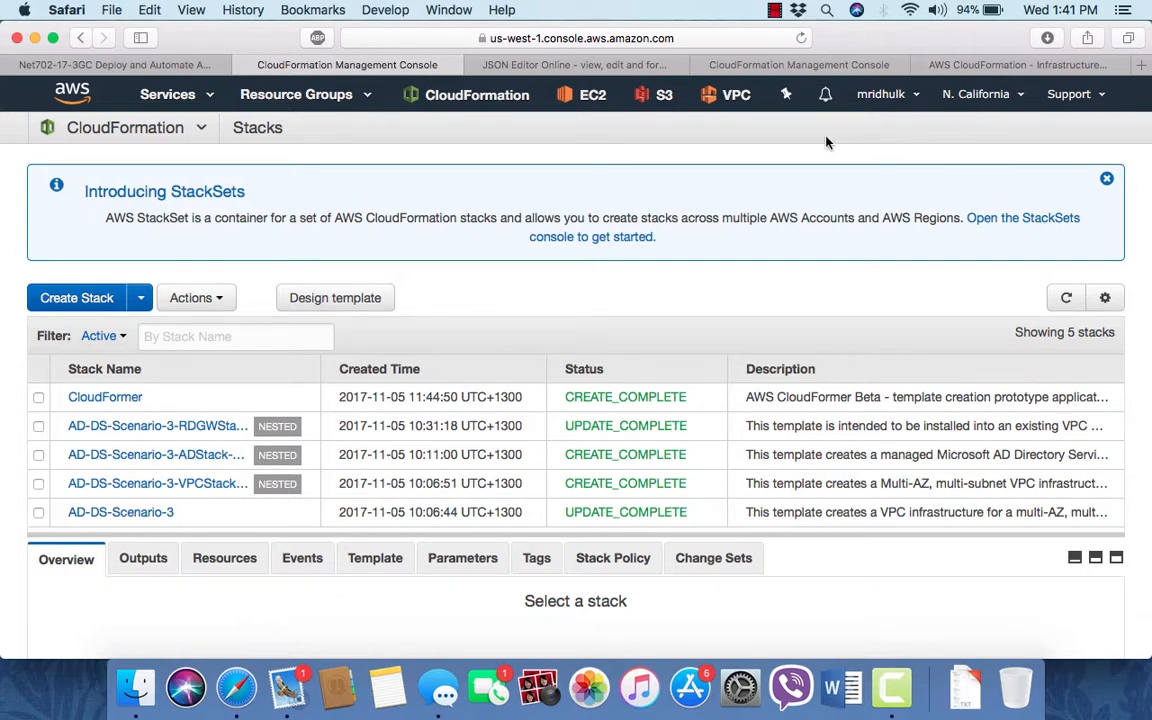
click(975, 97)
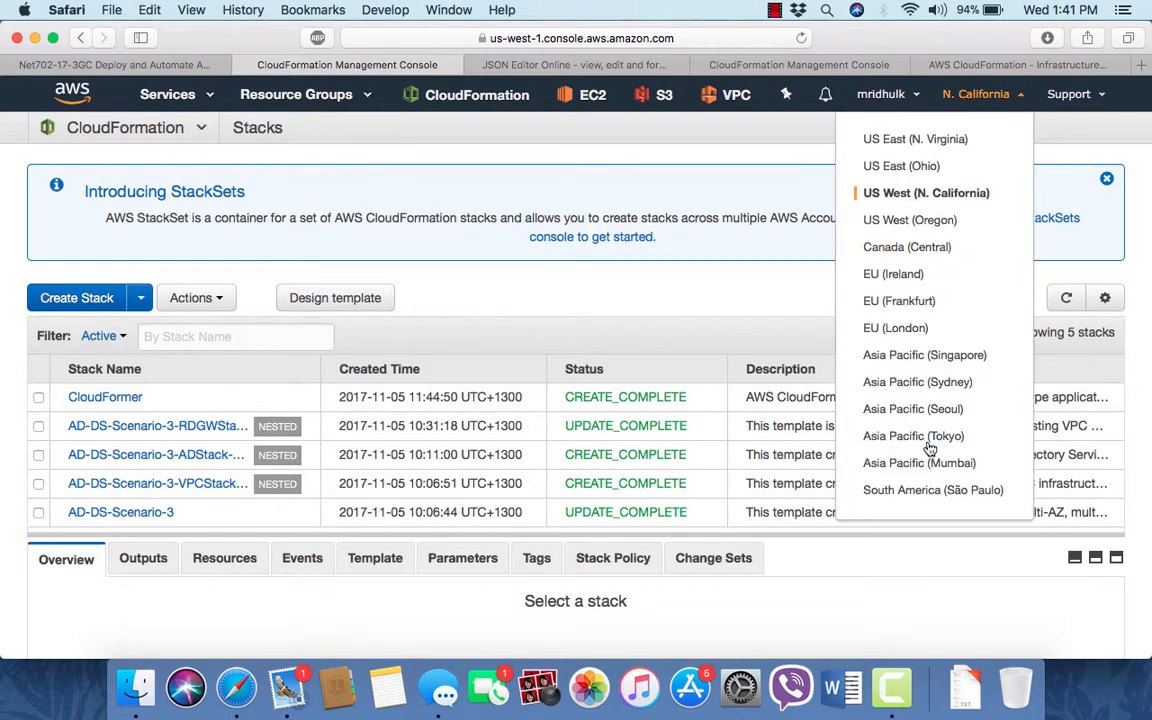
click(929, 443)
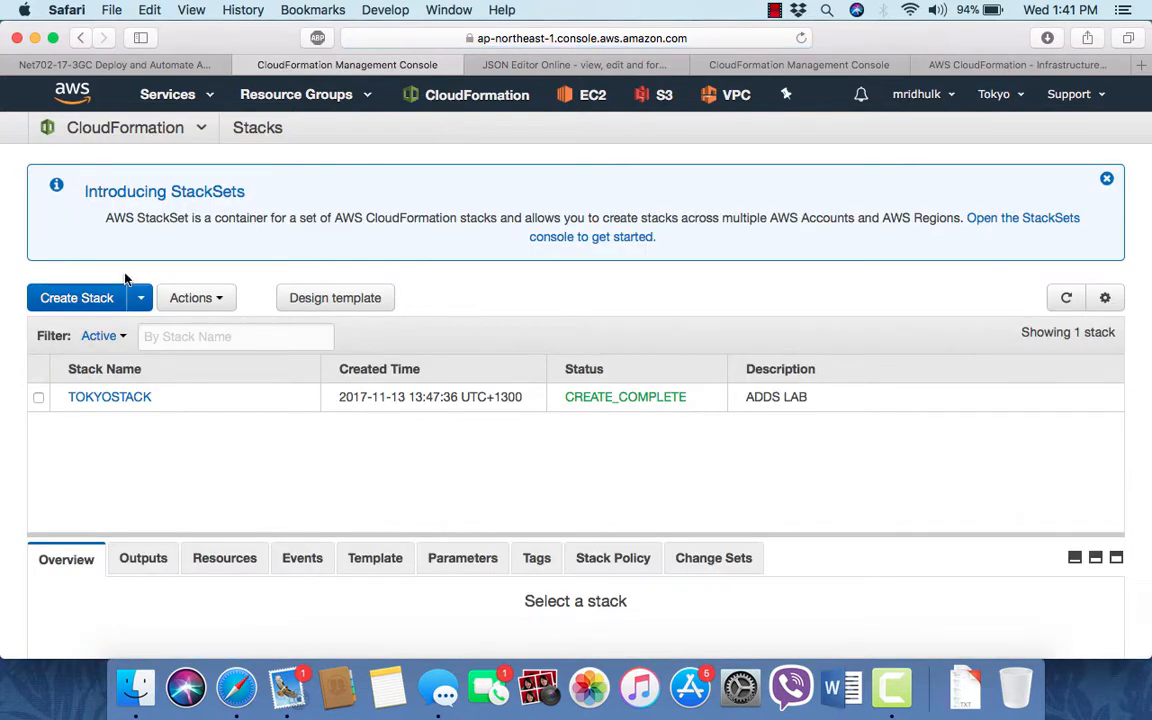
- Start creating a new stack by uploading the template file document-3.json and continue
click(100, 296)
scroll(540, 419, down, 2)
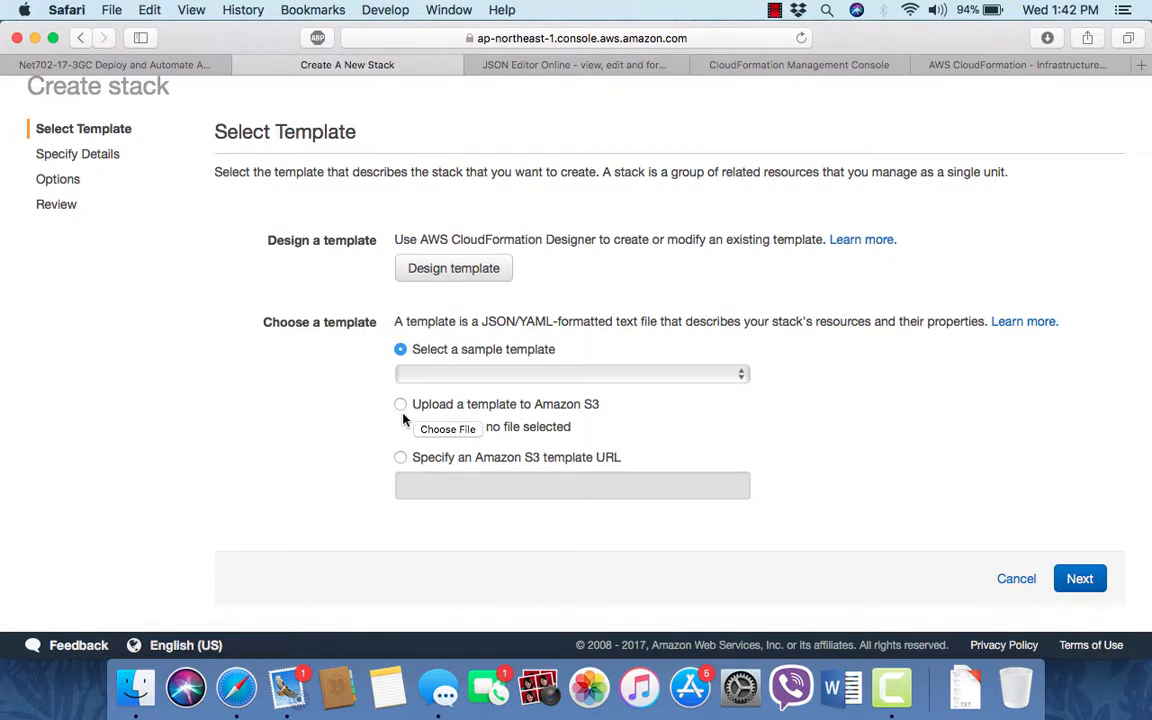
click(400, 405)
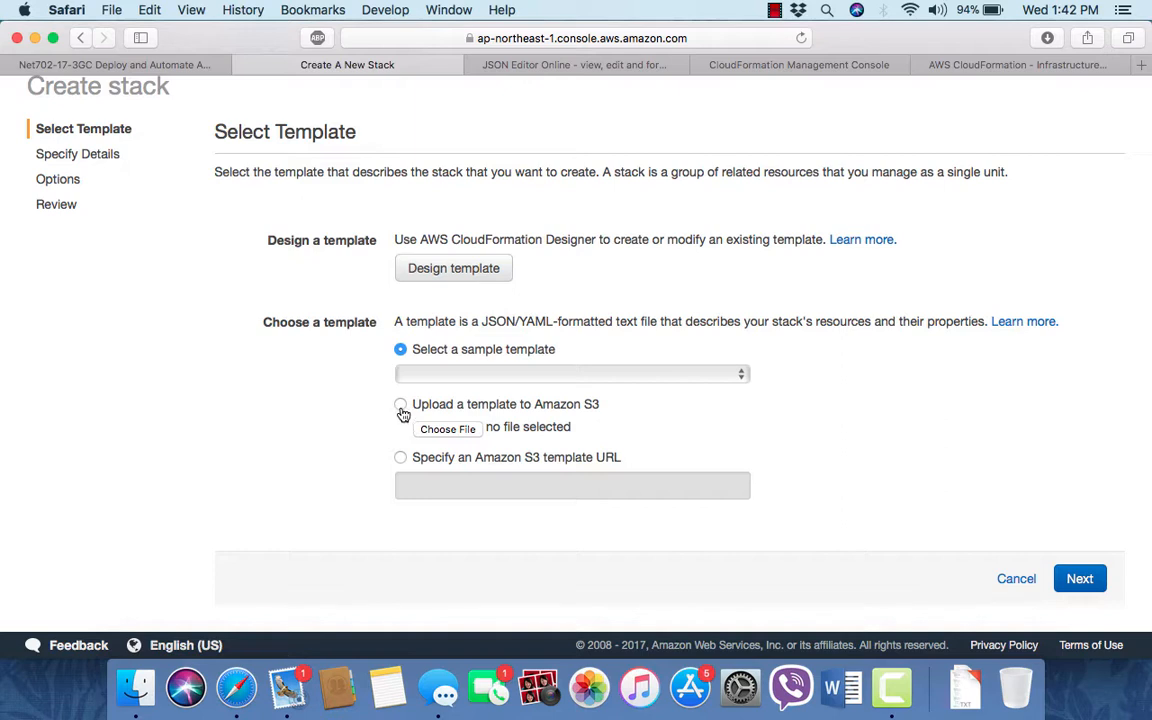
click(445, 429)
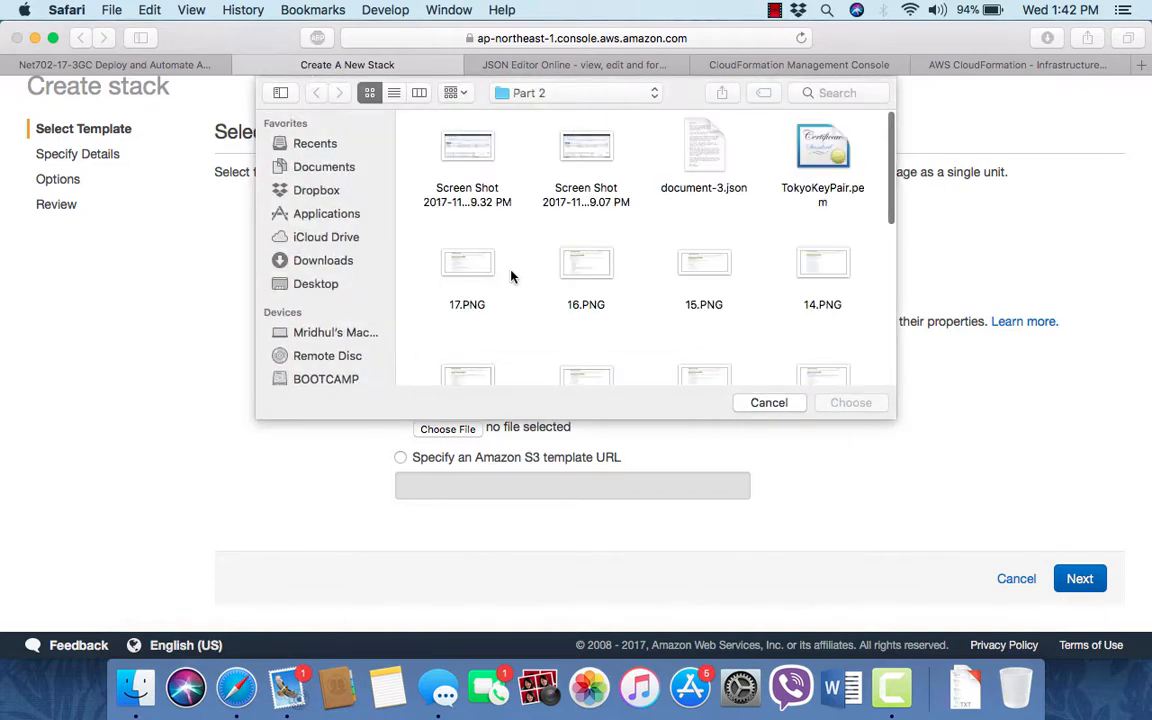
click(699, 172)
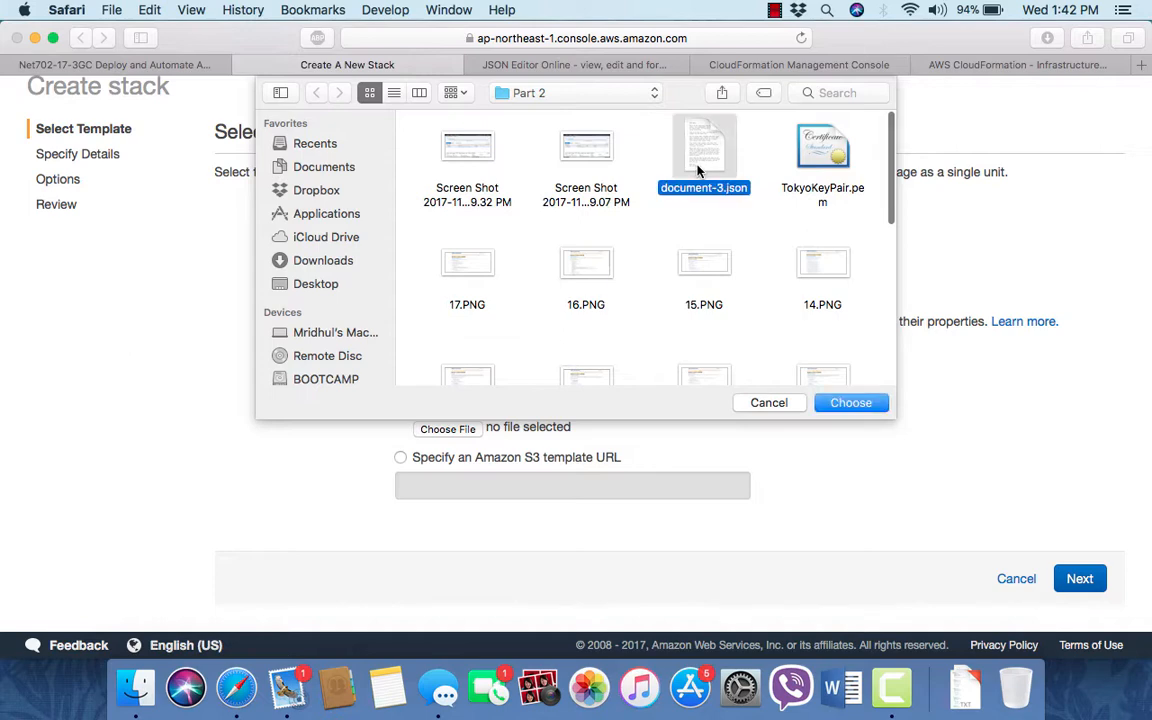
key(space)
key(space)
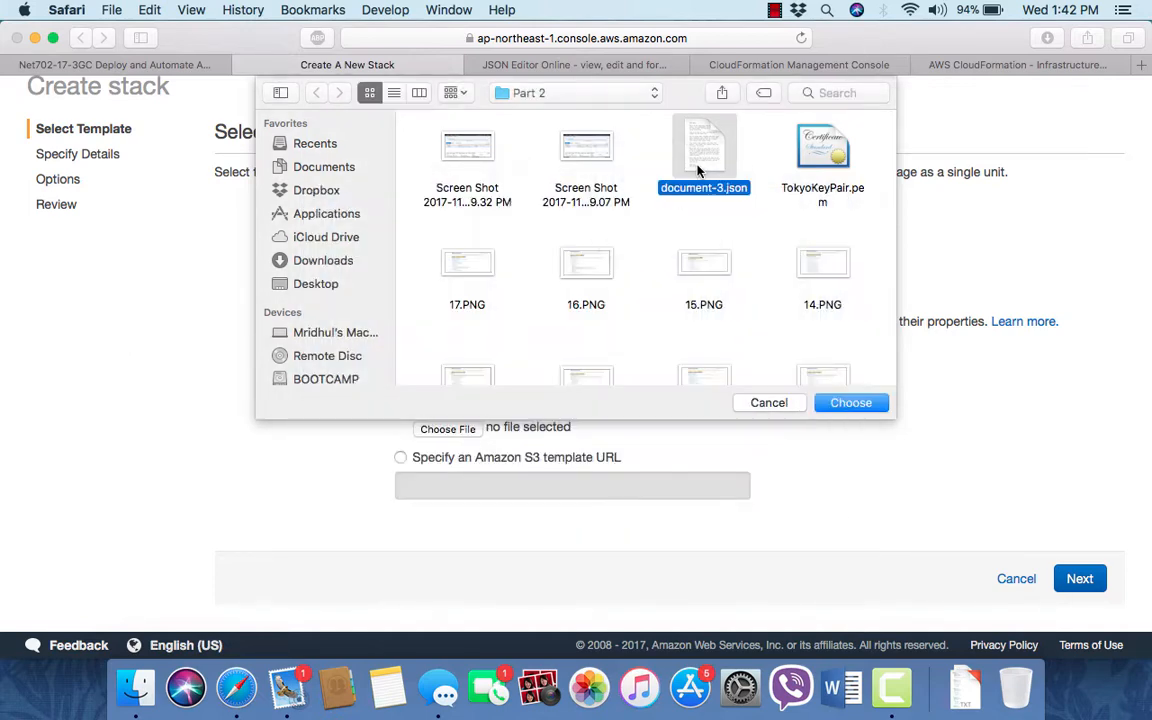
click(851, 405)
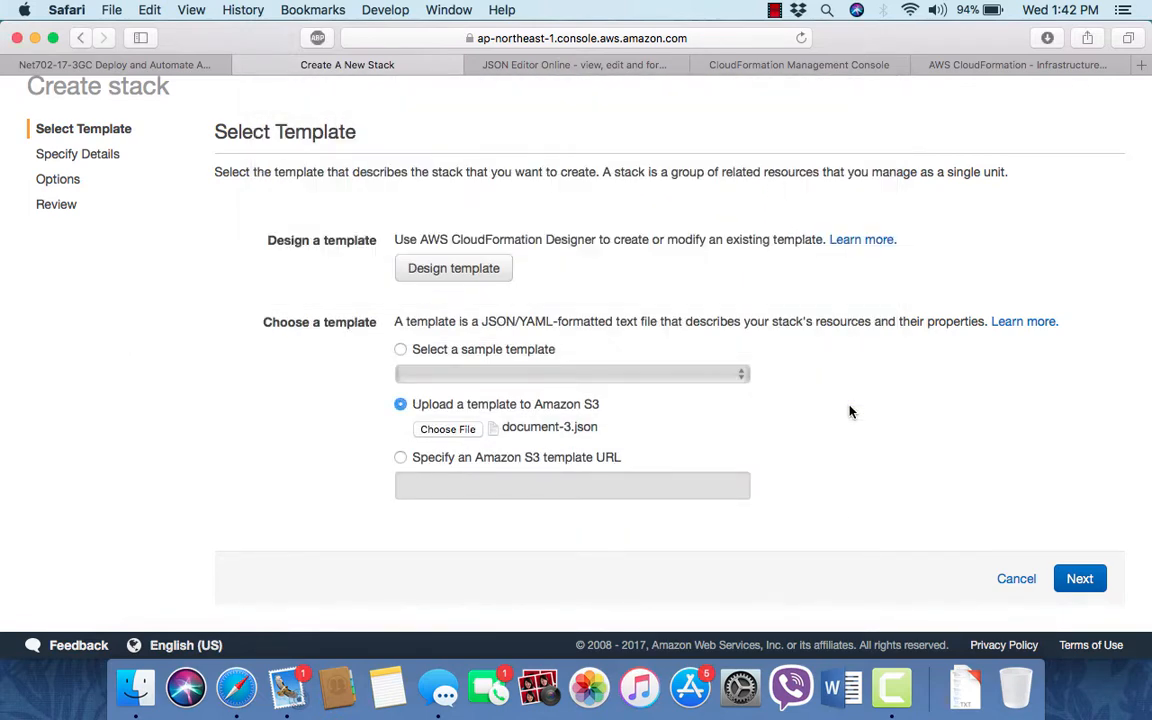
click(1079, 578)
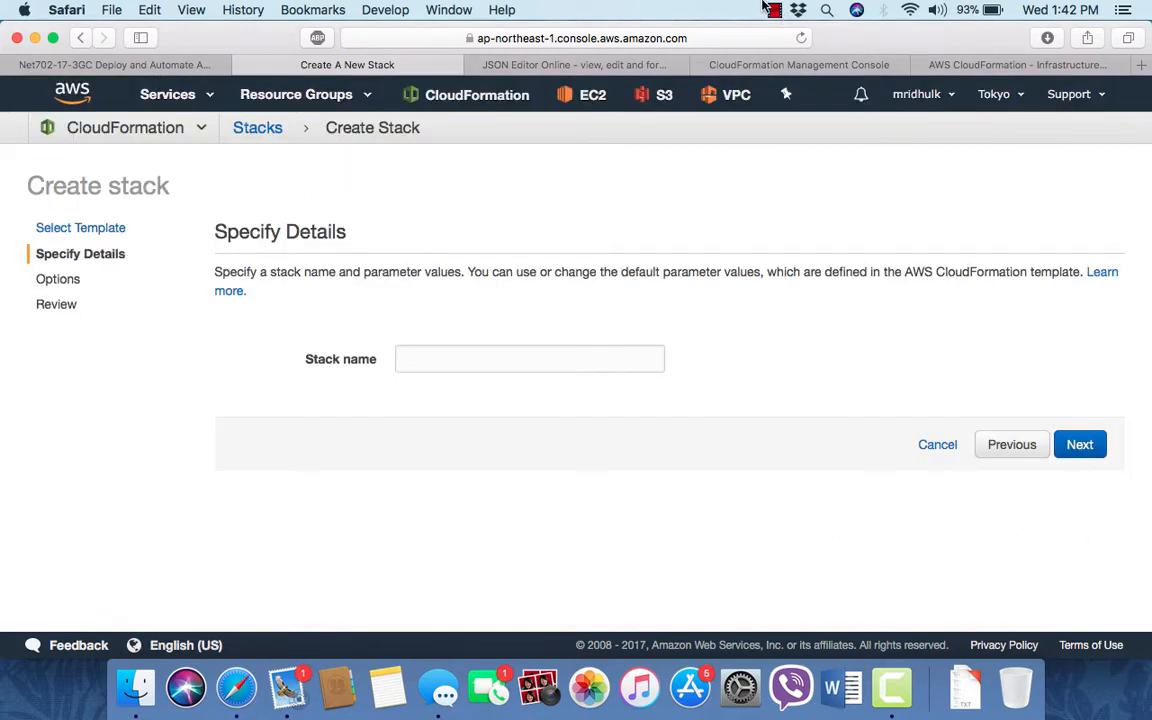
click(777, 11)
click(806, 50)
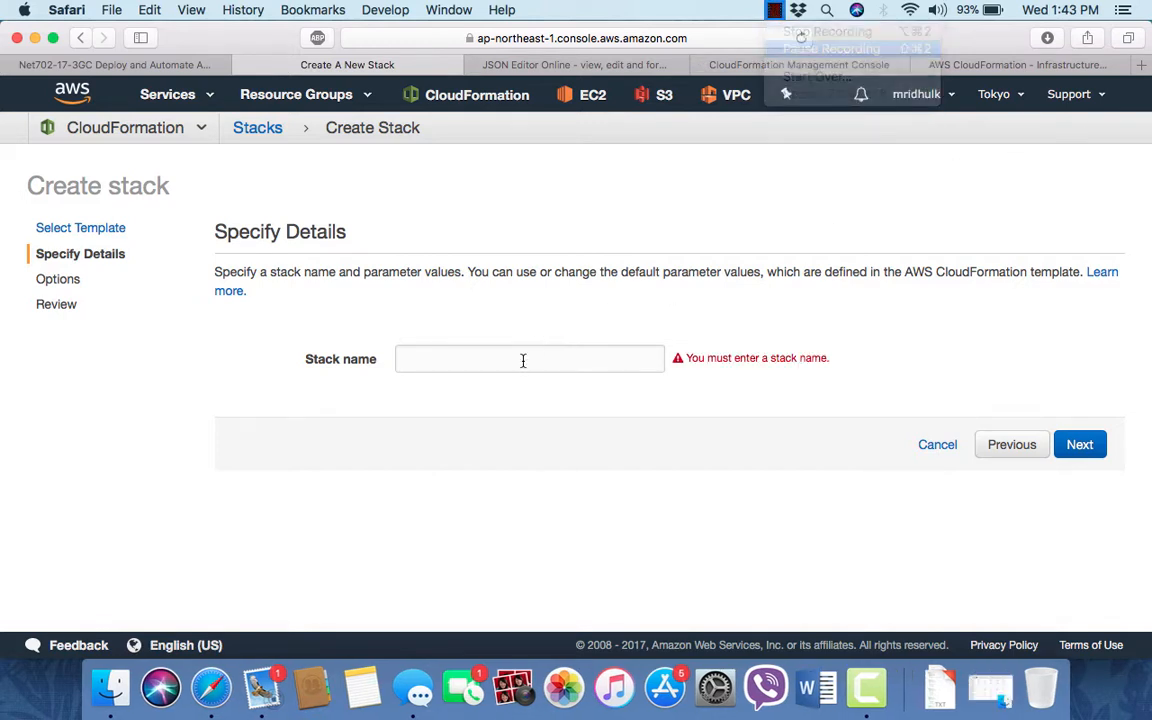
- Name the stack TOKYOST and proceed to the stack options page
click(522, 360)
text(T)
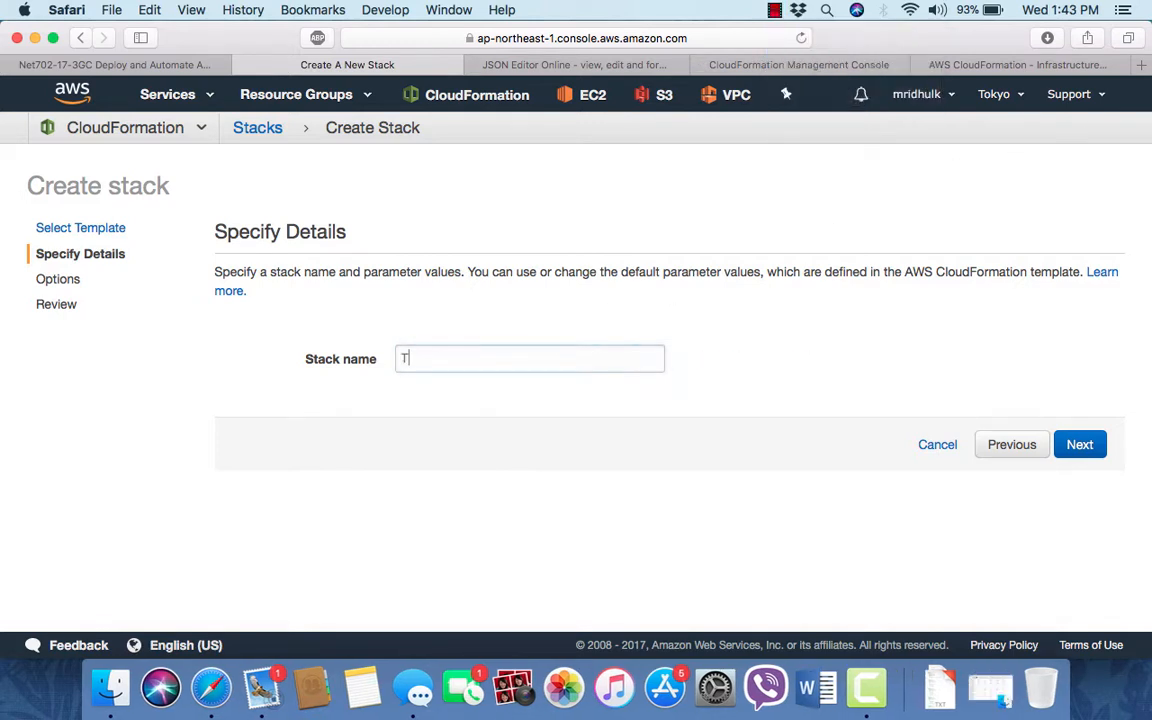
text(OKYOSTACK)
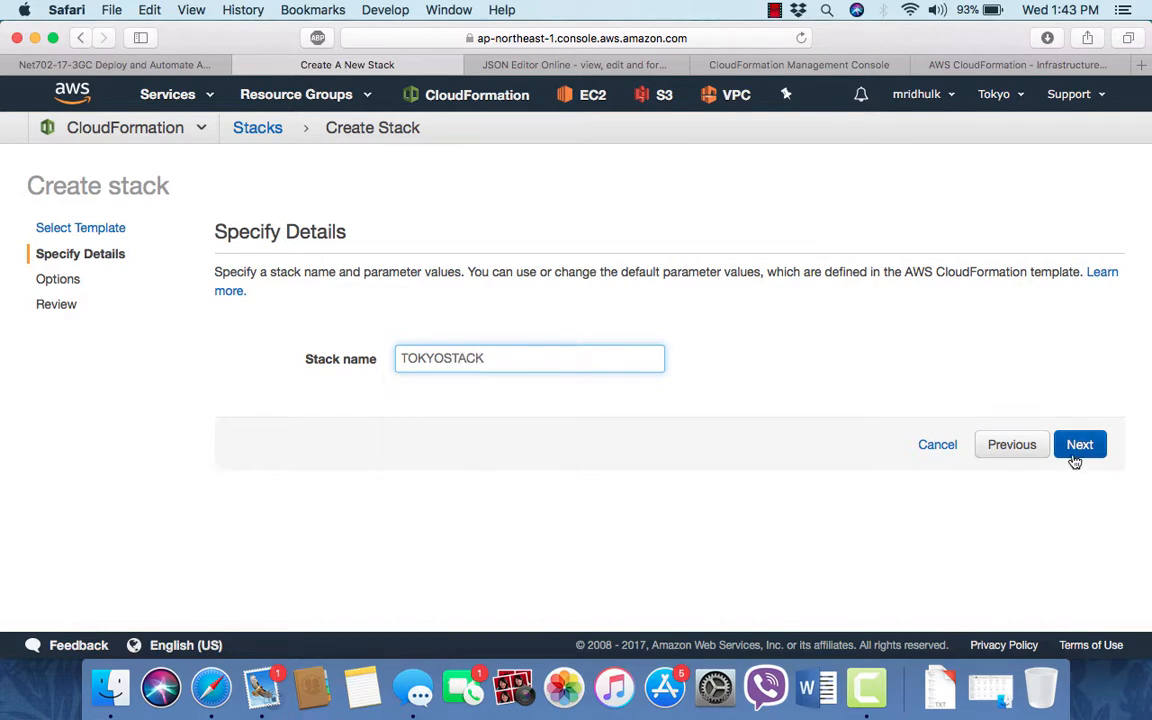
click(1075, 457)
scroll(638, 447, down, 3)
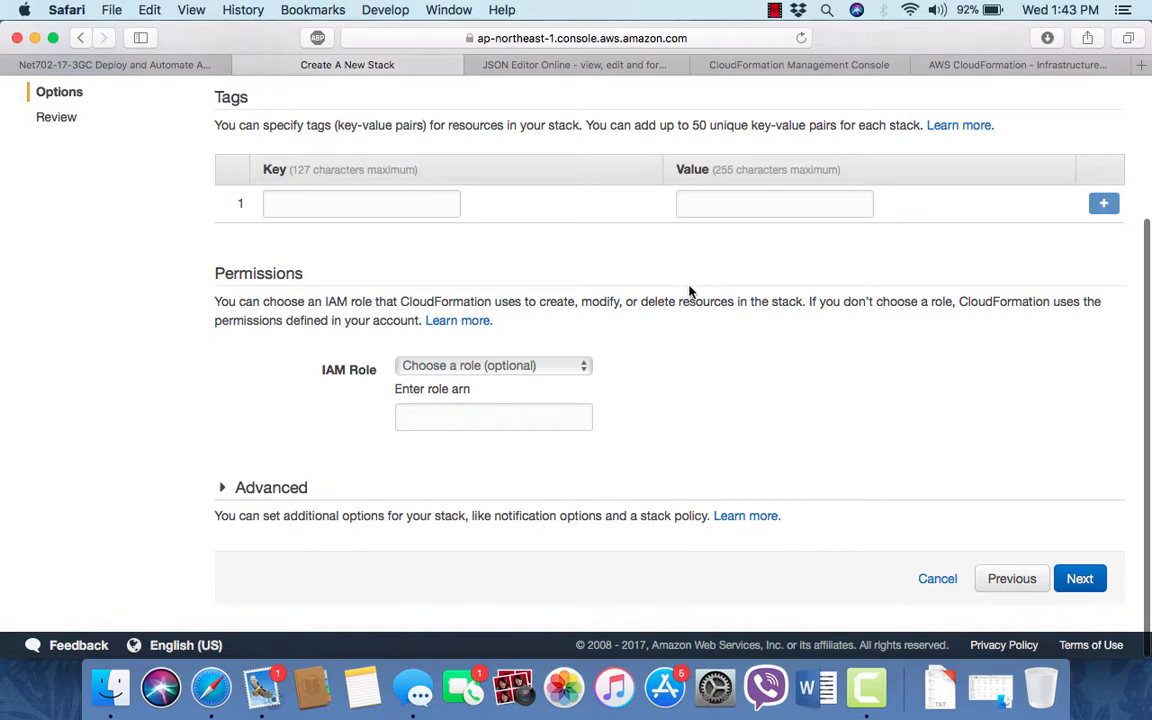
scroll(689, 291, up, 5)
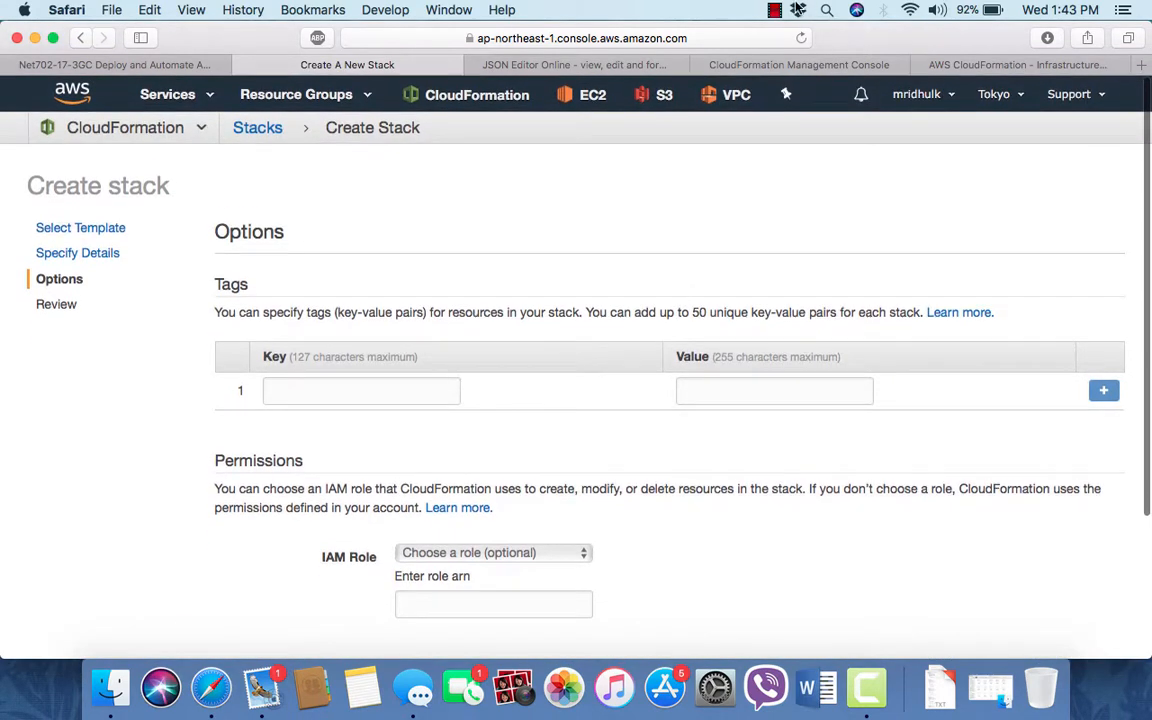
click(775, 10)
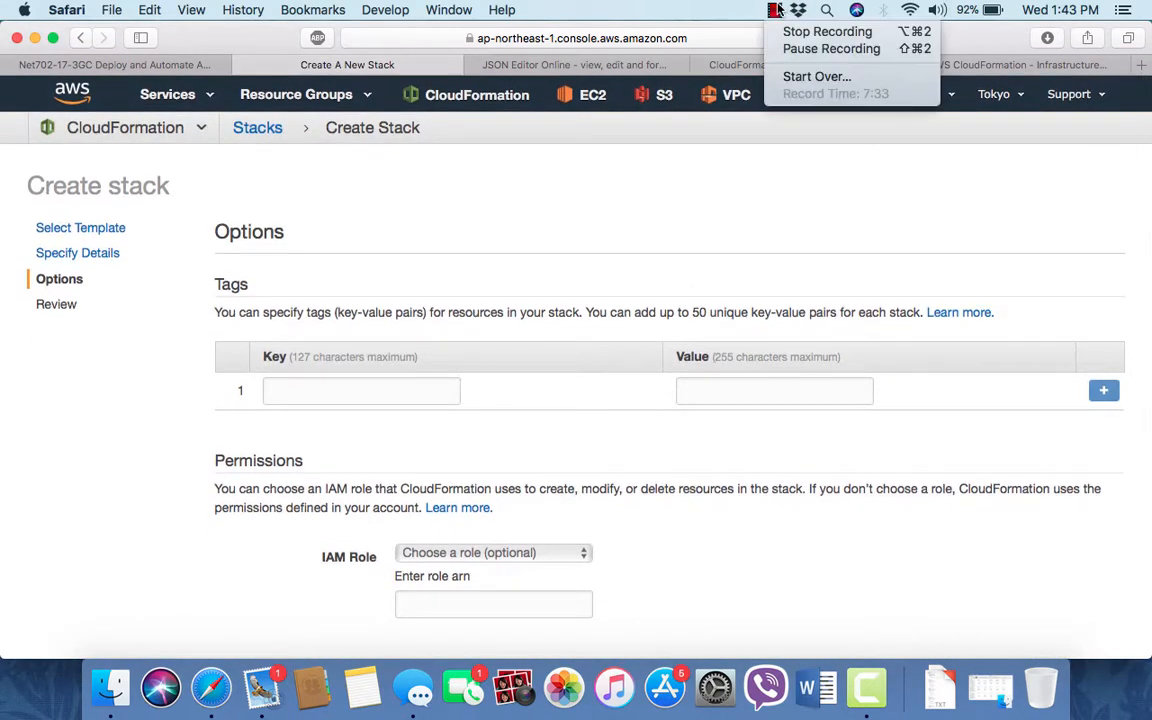
click(806, 50)
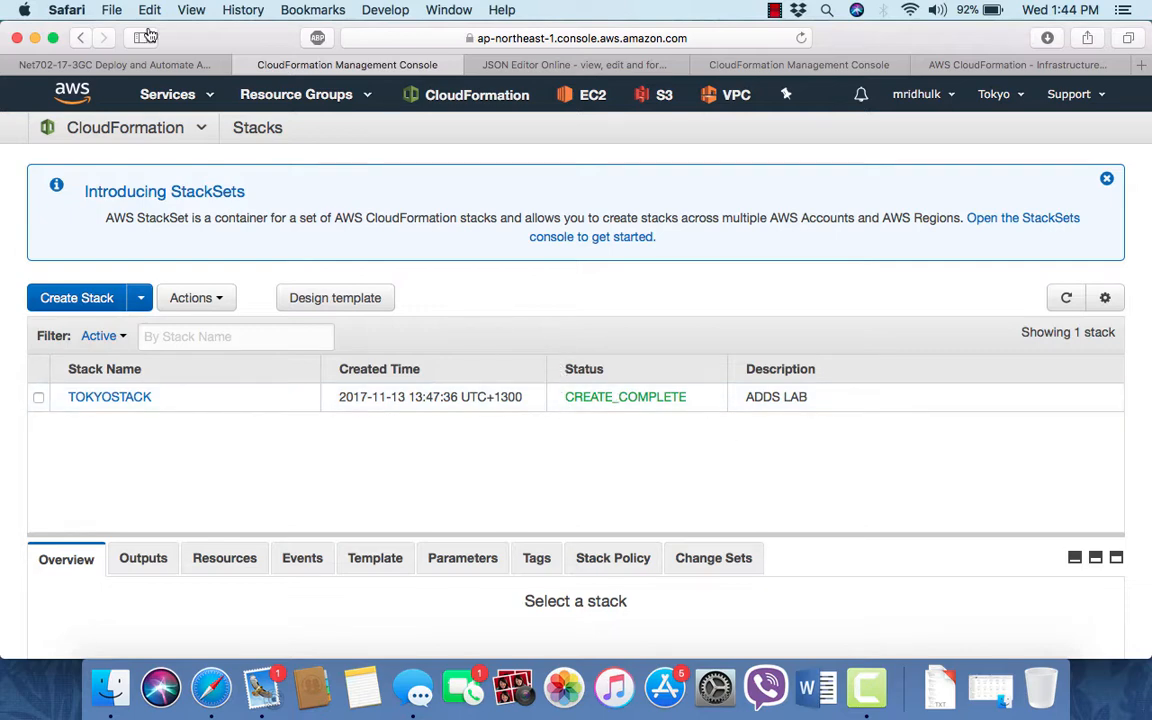
- Open the EC2 console's Auto Scaling Groups list for the Tokyo stack
click(178, 95)
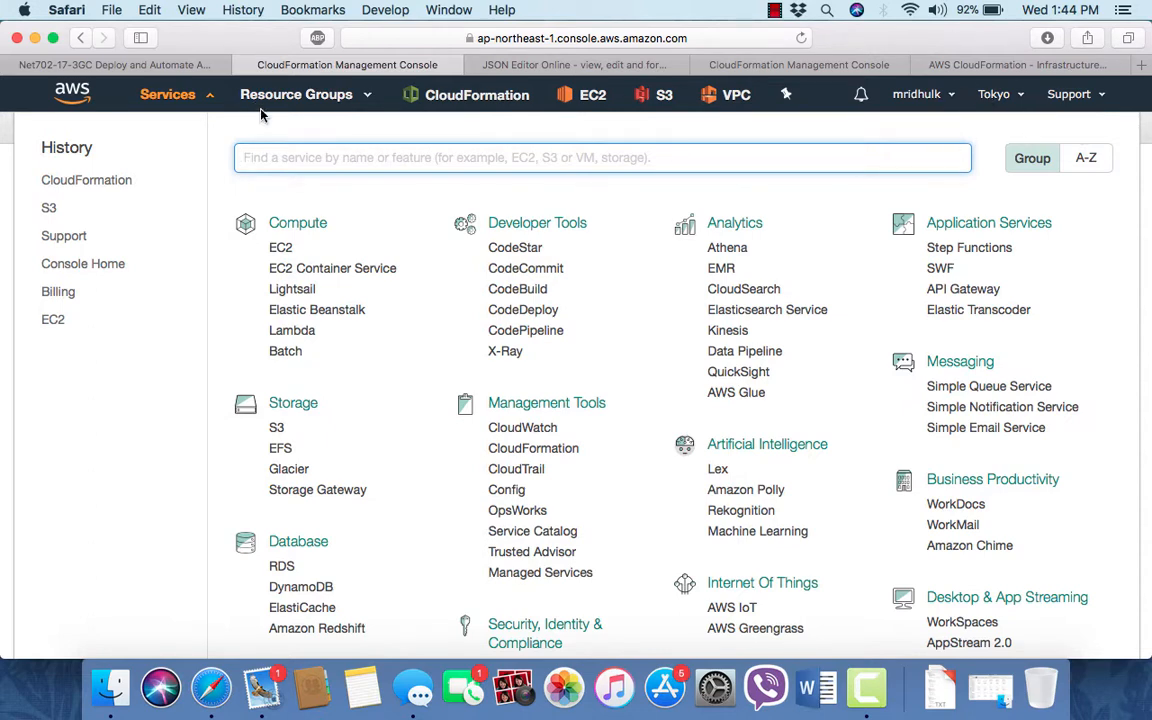
click(287, 254)
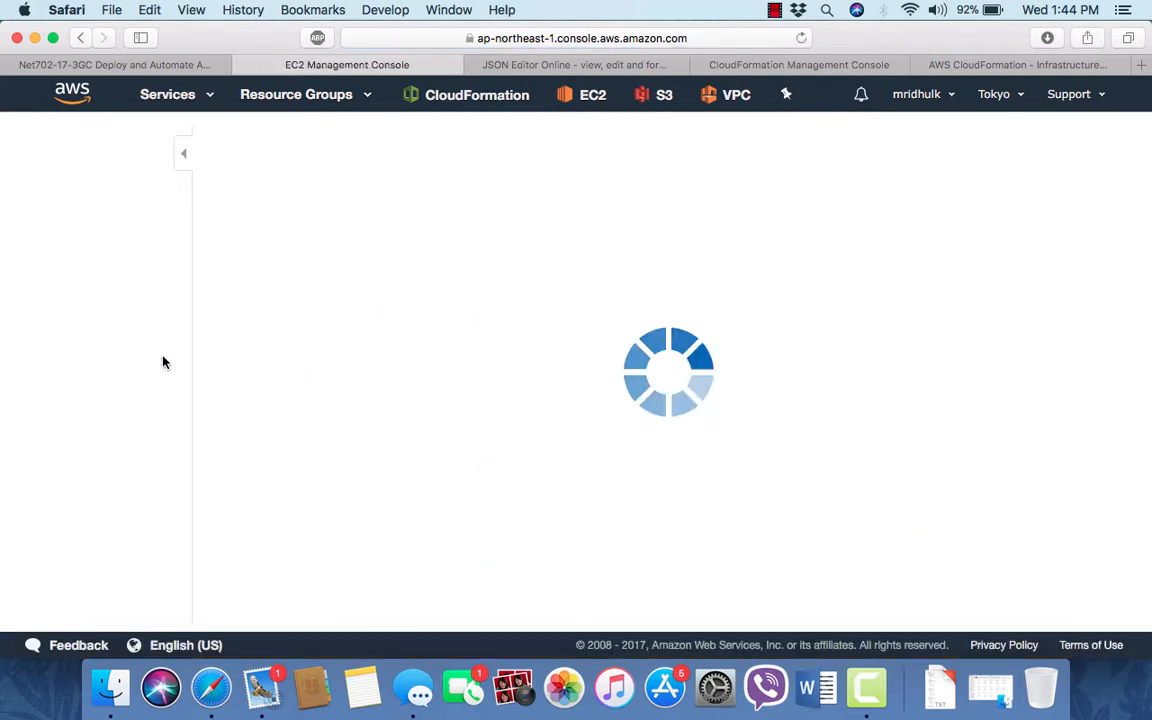
scroll(111, 454, down, 3)
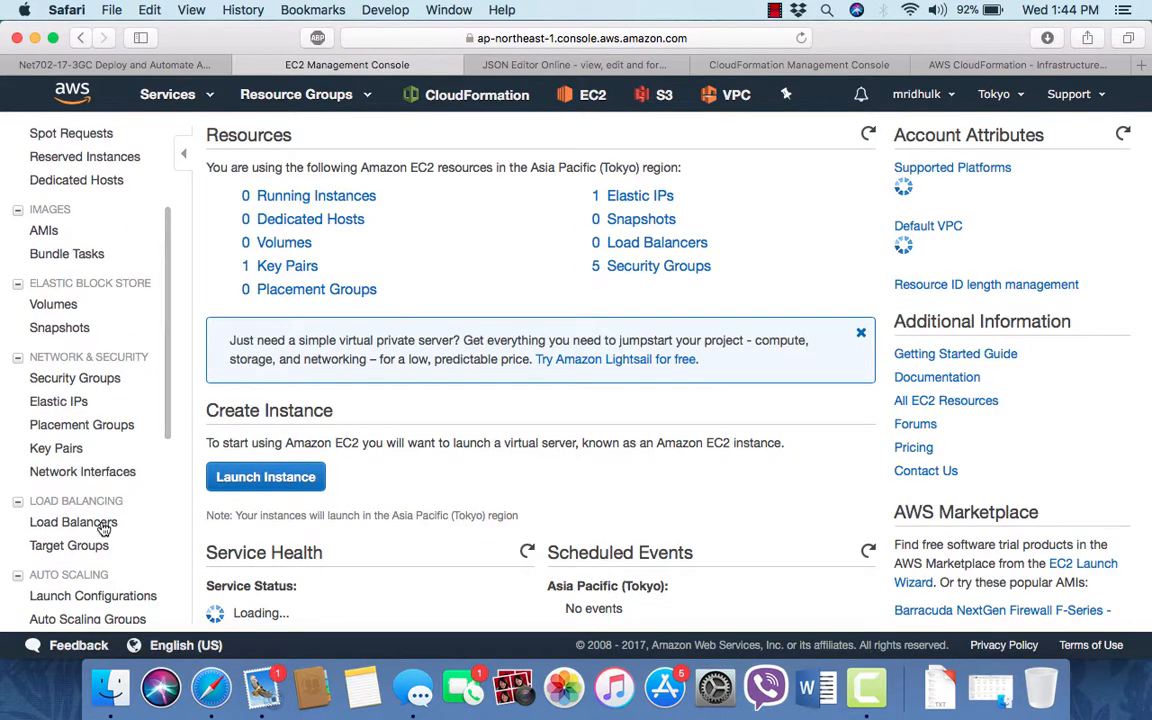
scroll(104, 528, down, 3)
click(105, 530)
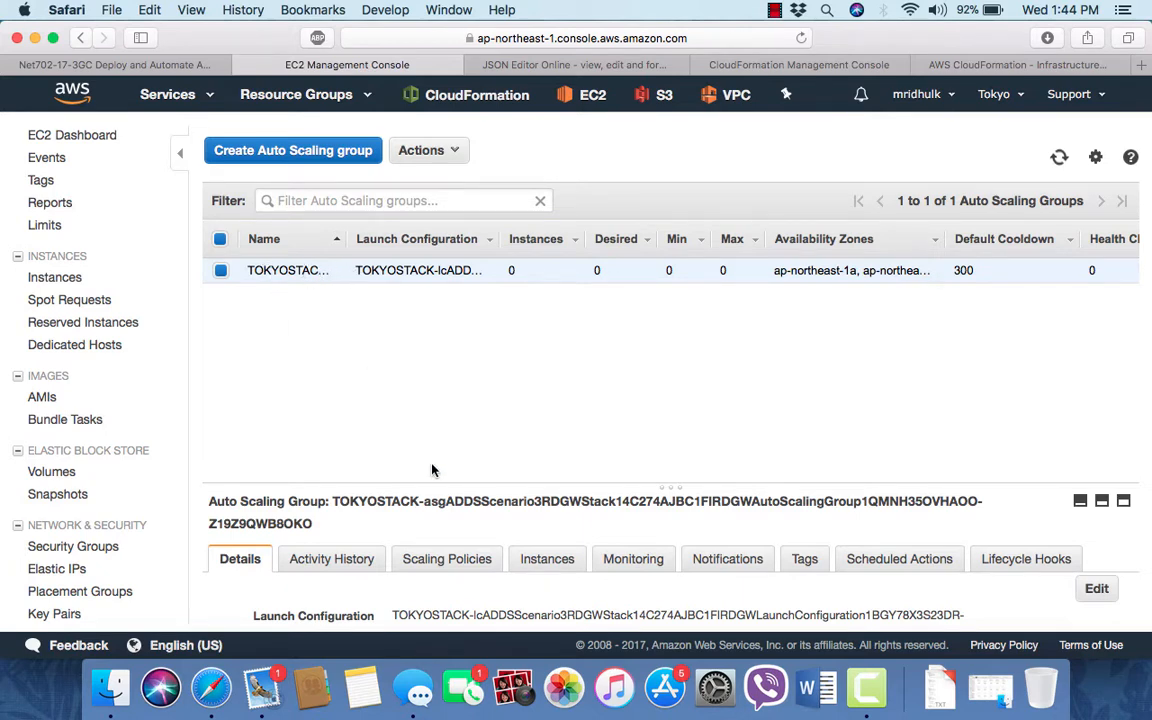
- Edit the TOKYOSTACK auto scaling group, setting desired, minimum and maximum capacity to 1, and save
click(1097, 588)
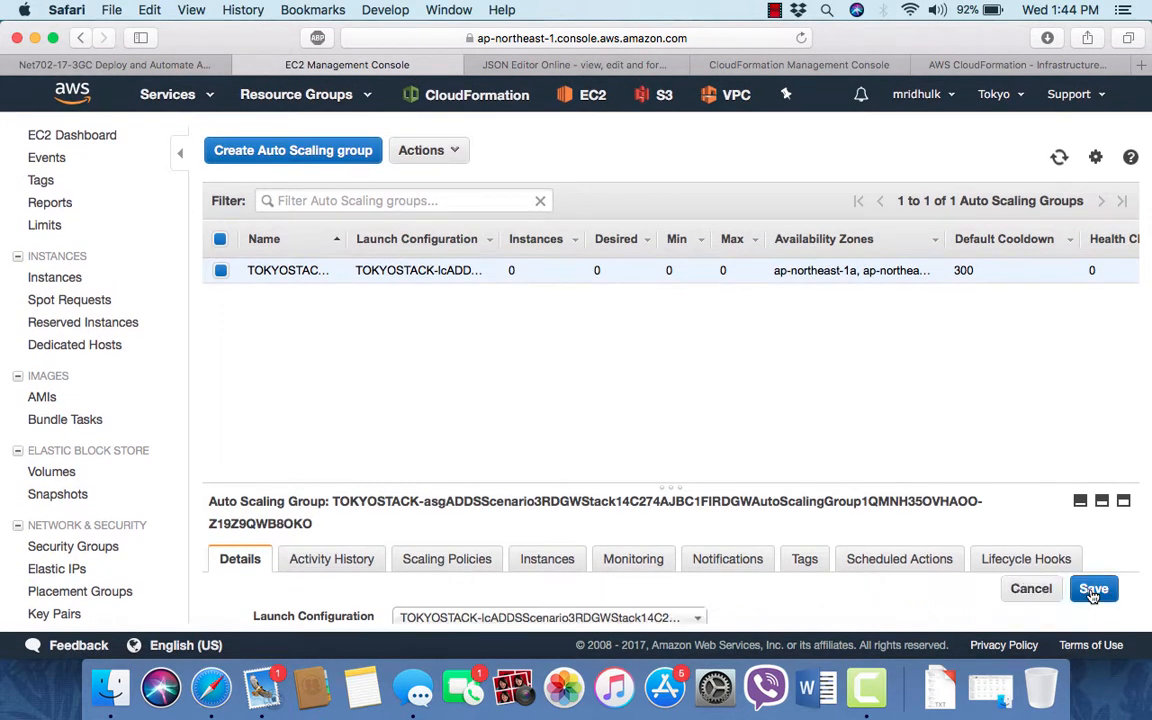
scroll(766, 561, down, 5)
click(594, 530)
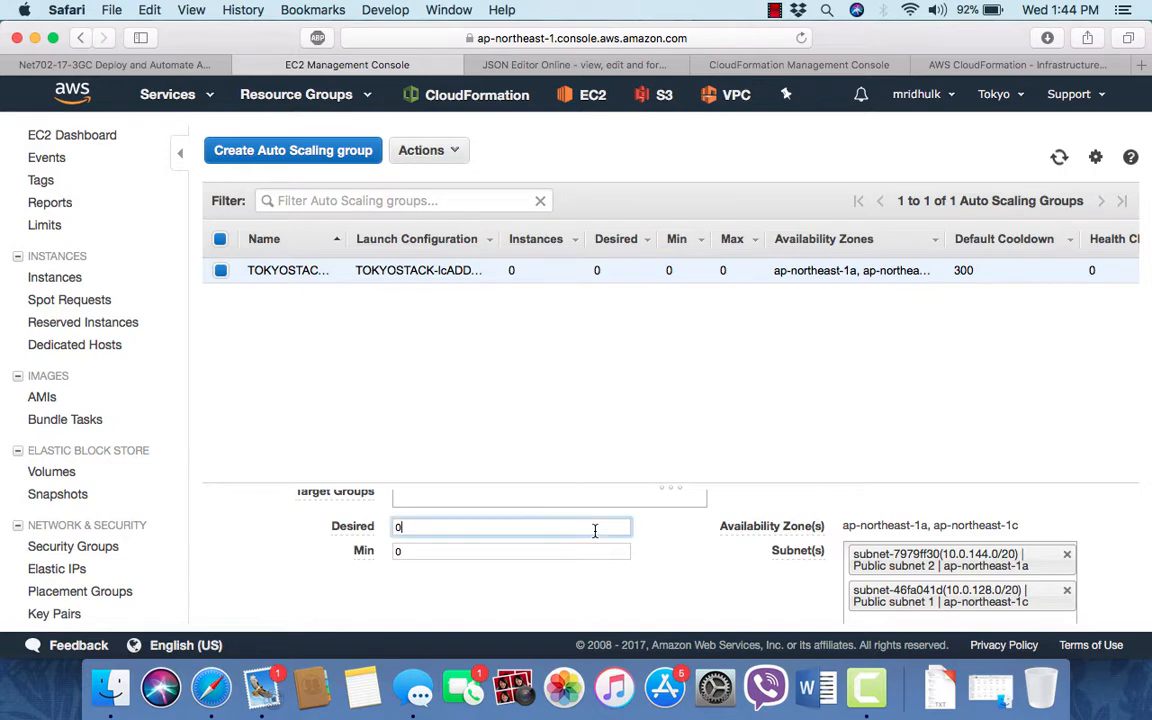
click(582, 550)
key(BackSpace)
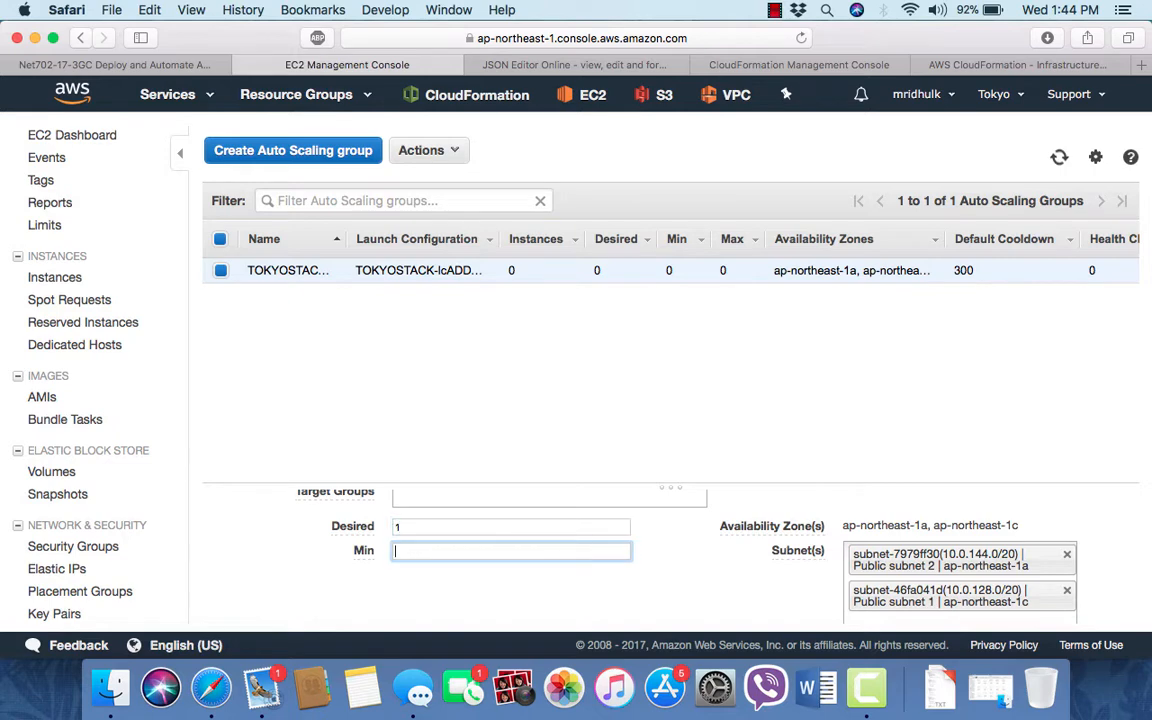
text(1)
scroll(512, 570, down, 2)
click(512, 578)
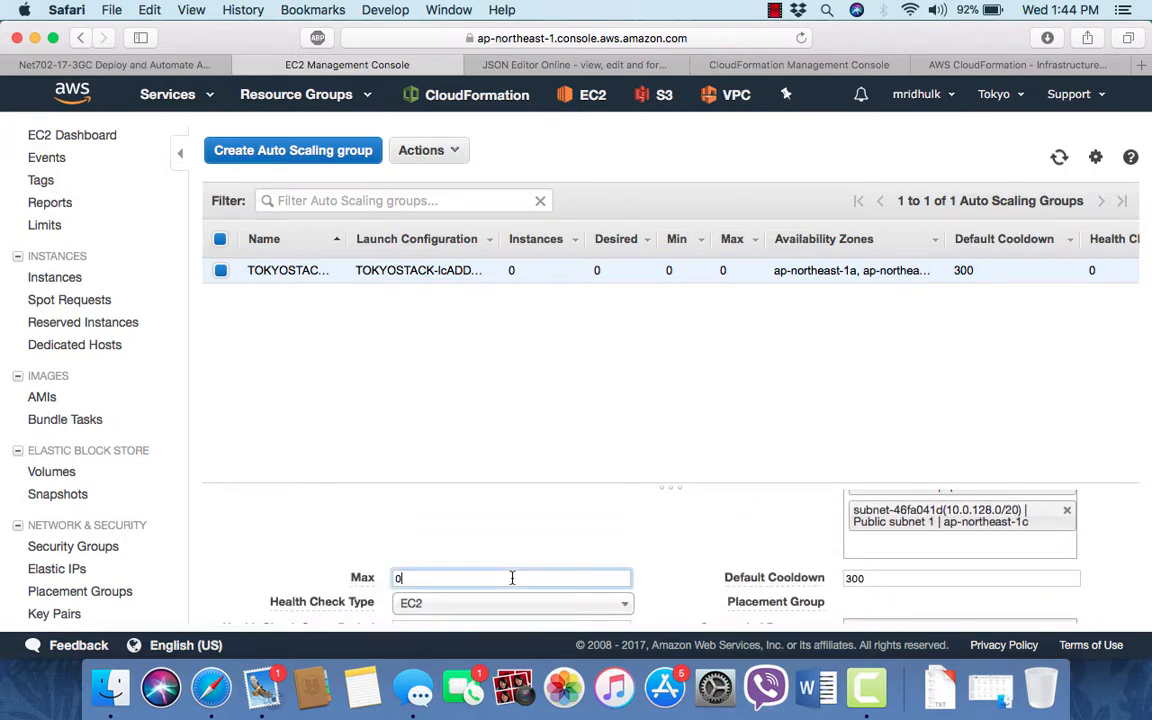
text(1)
scroll(728, 553, up, 3)
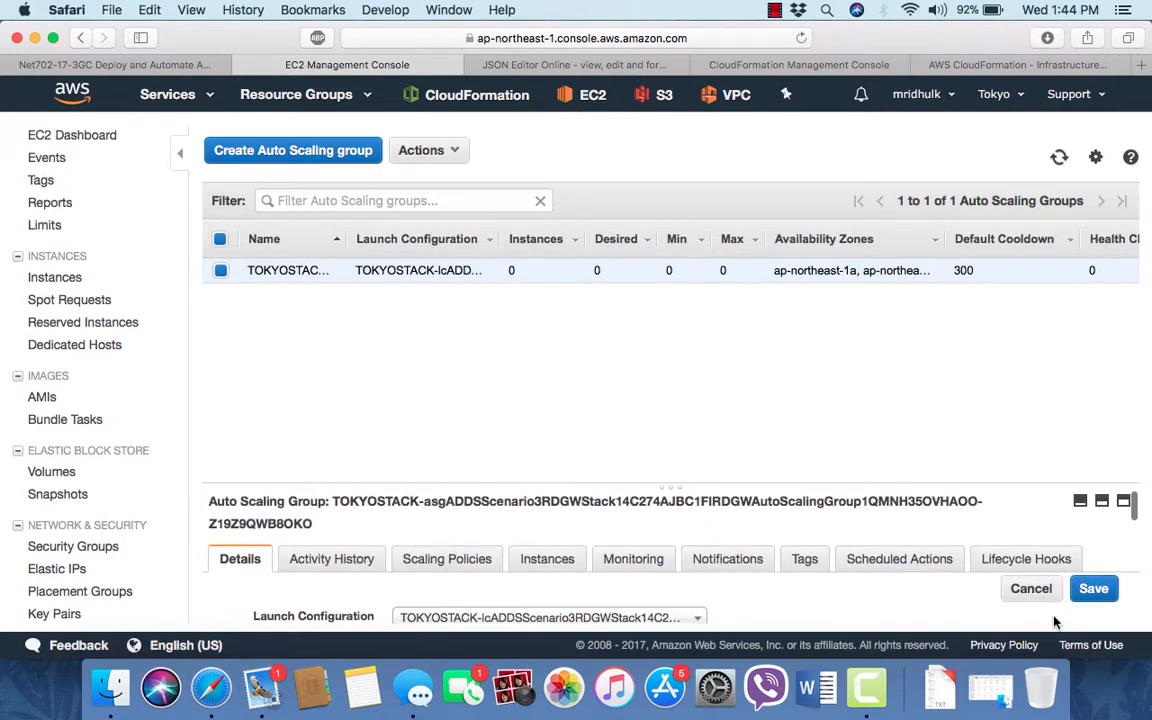
click(1091, 589)
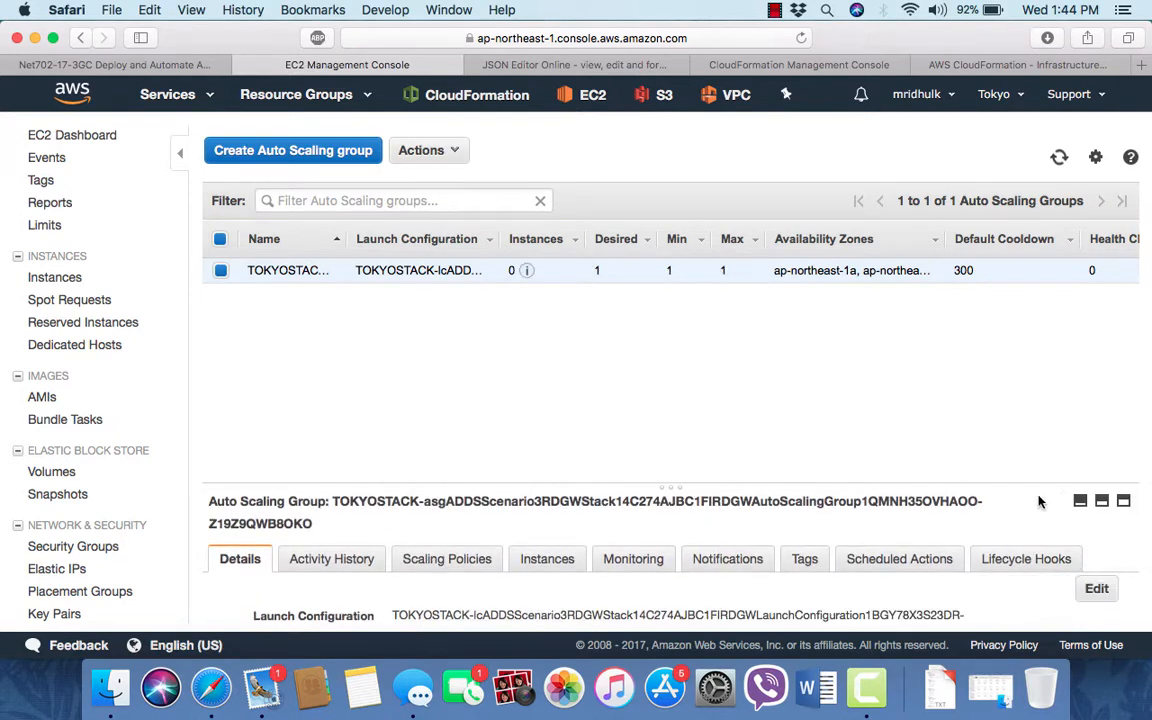
- Open the EC2 instances list to check the newly launching instance
click(58, 277)
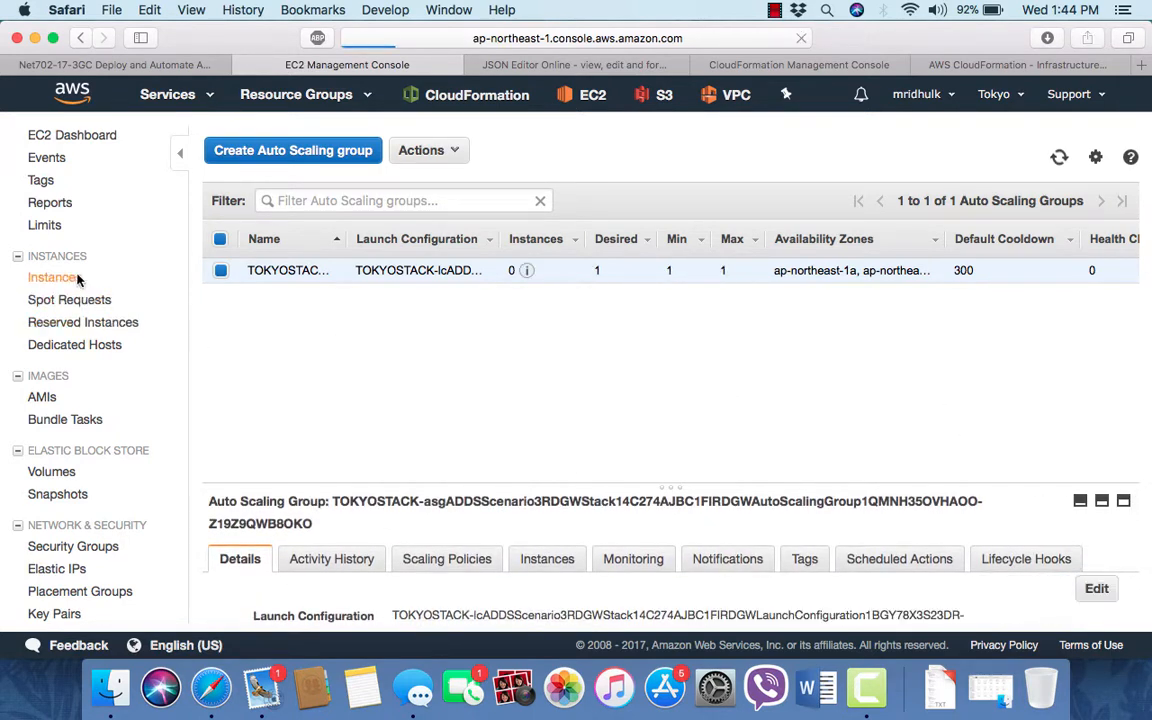
click(775, 10)
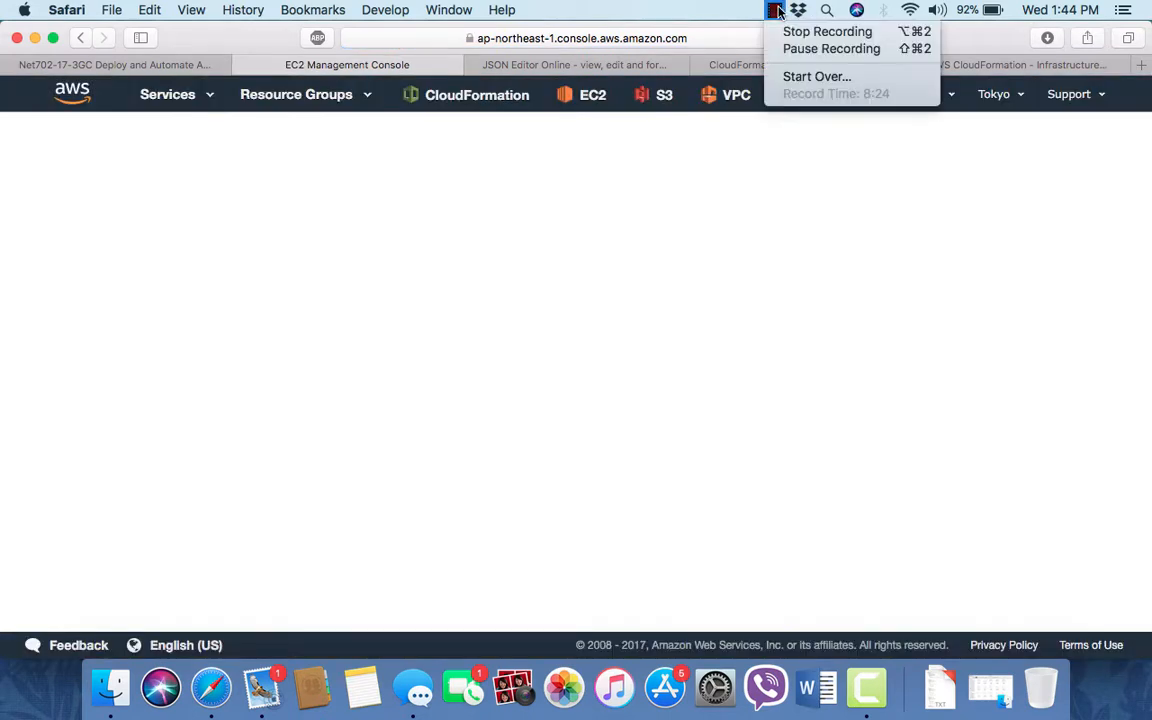
click(817, 49)
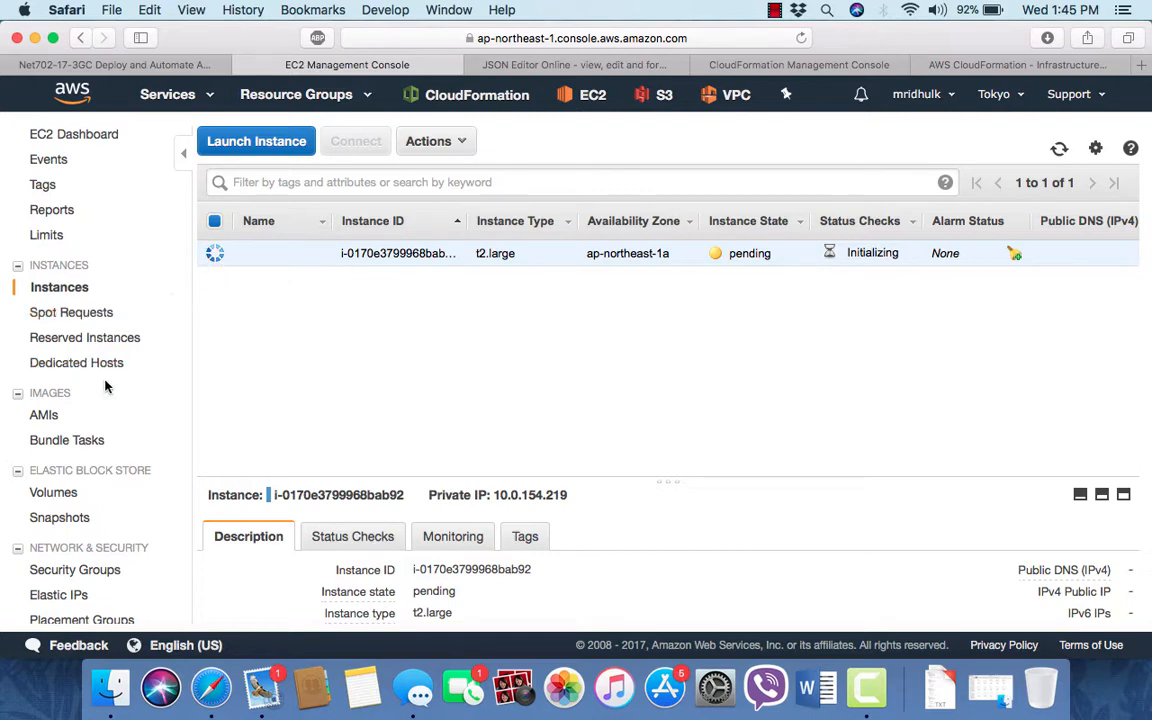
- Open the VPC console and view the list of VPCs in the Tokyo region
scroll(108, 386, down, 3)
scroll(121, 406, up, 3)
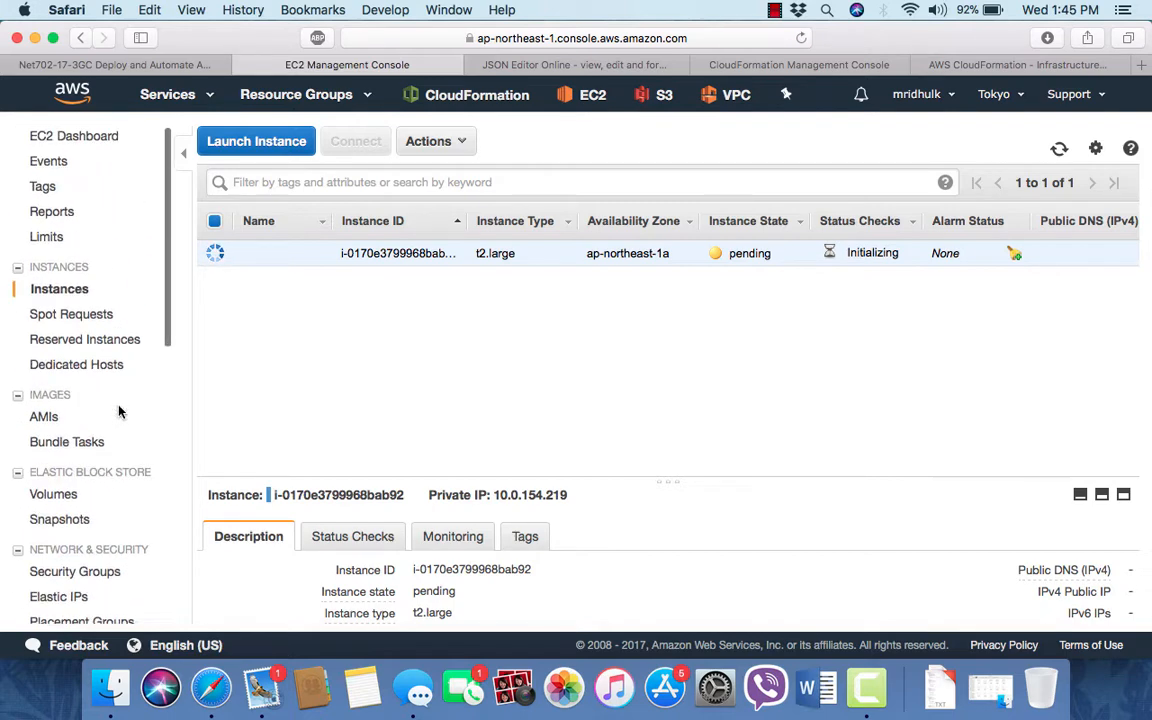
click(172, 94)
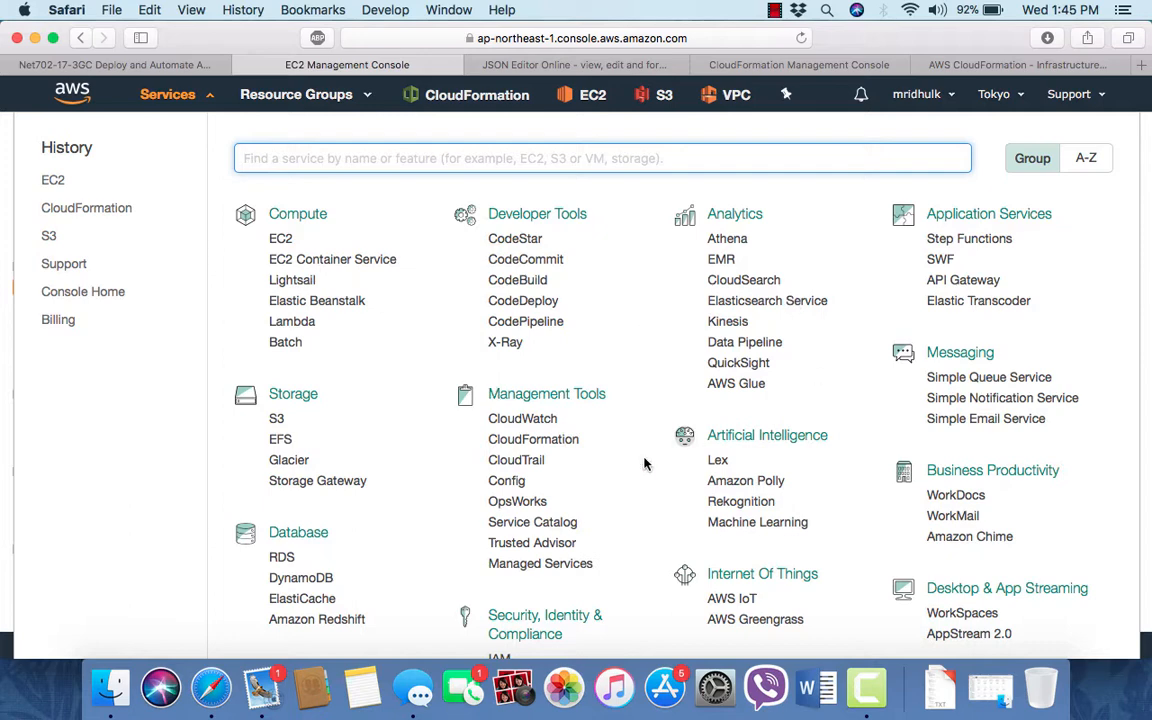
scroll(530, 450, down, 4)
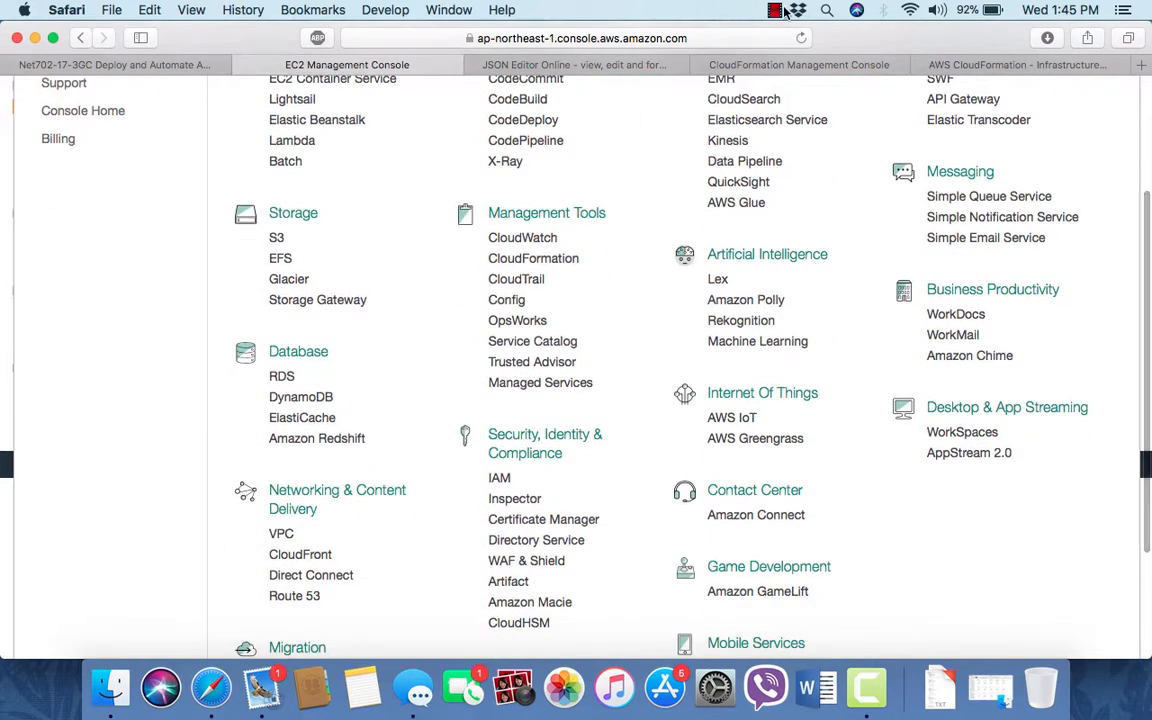
scroll(476, 344, up, 4)
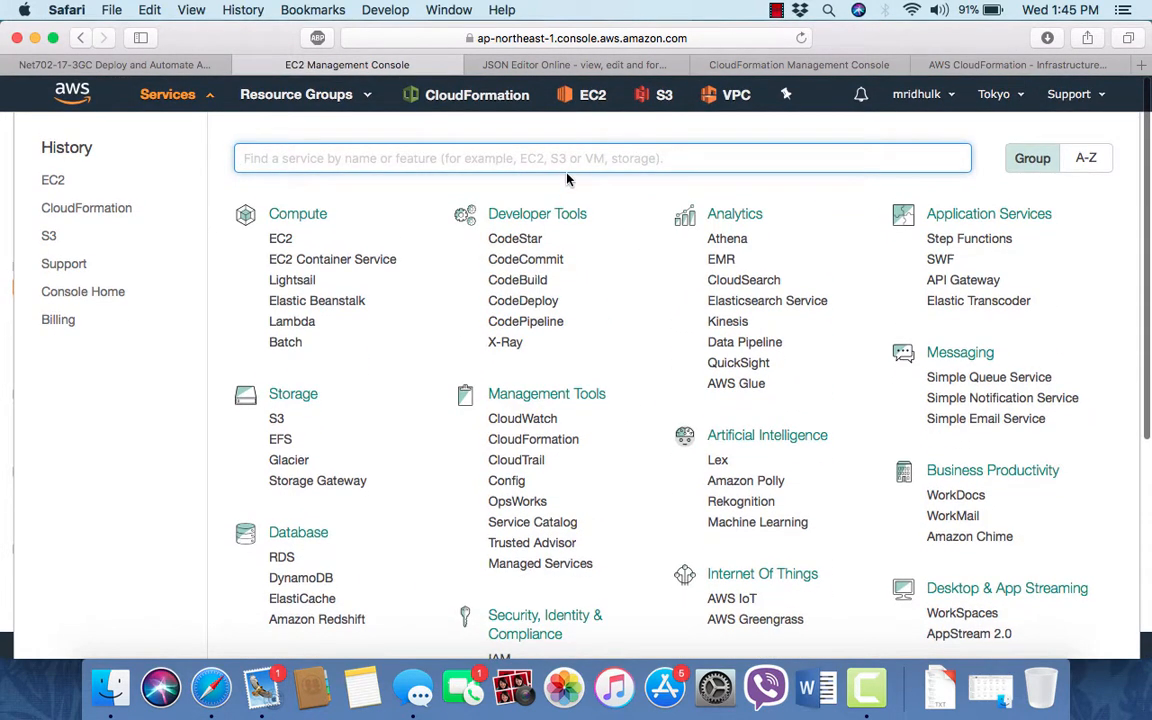
text(VPC)
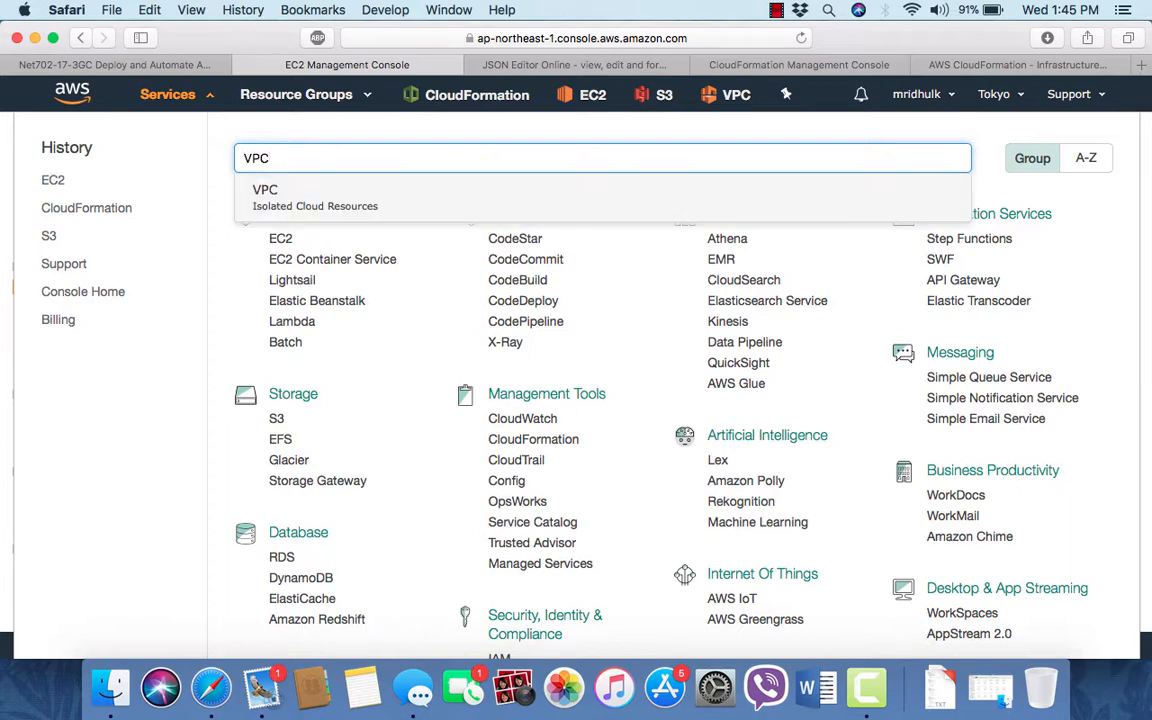
click(292, 195)
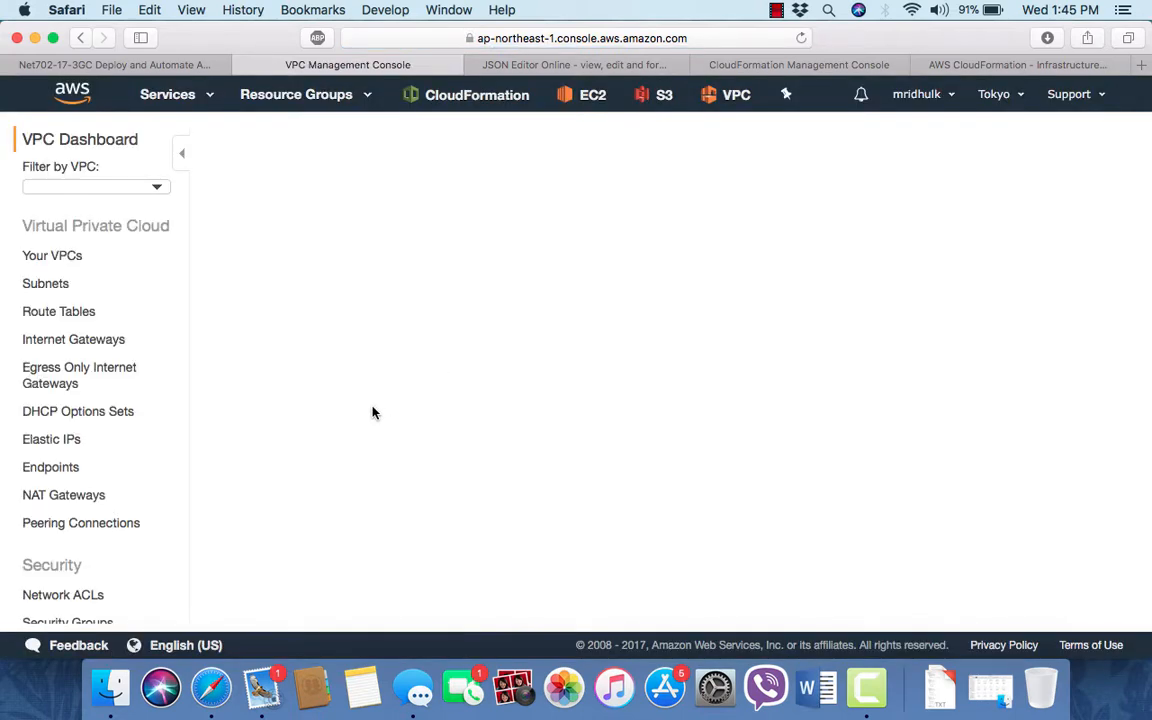
click(89, 282)
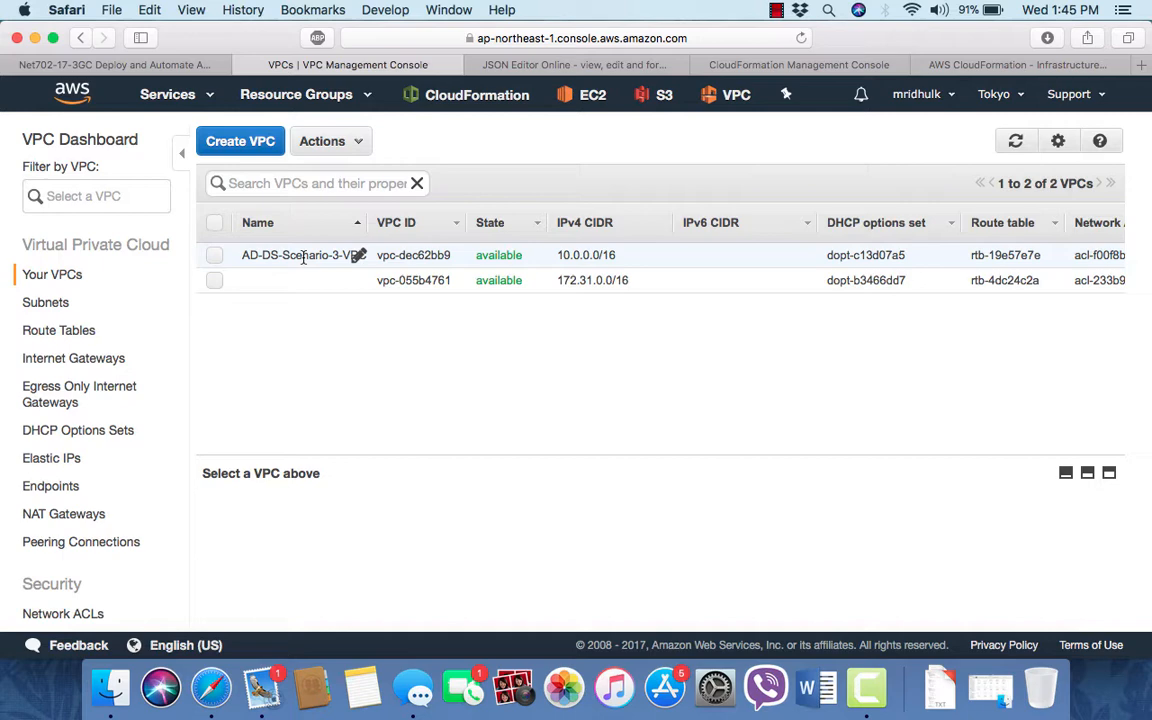
- Return to the EC2 console and open its dashboard and the Elastic IPs list
click(213, 97)
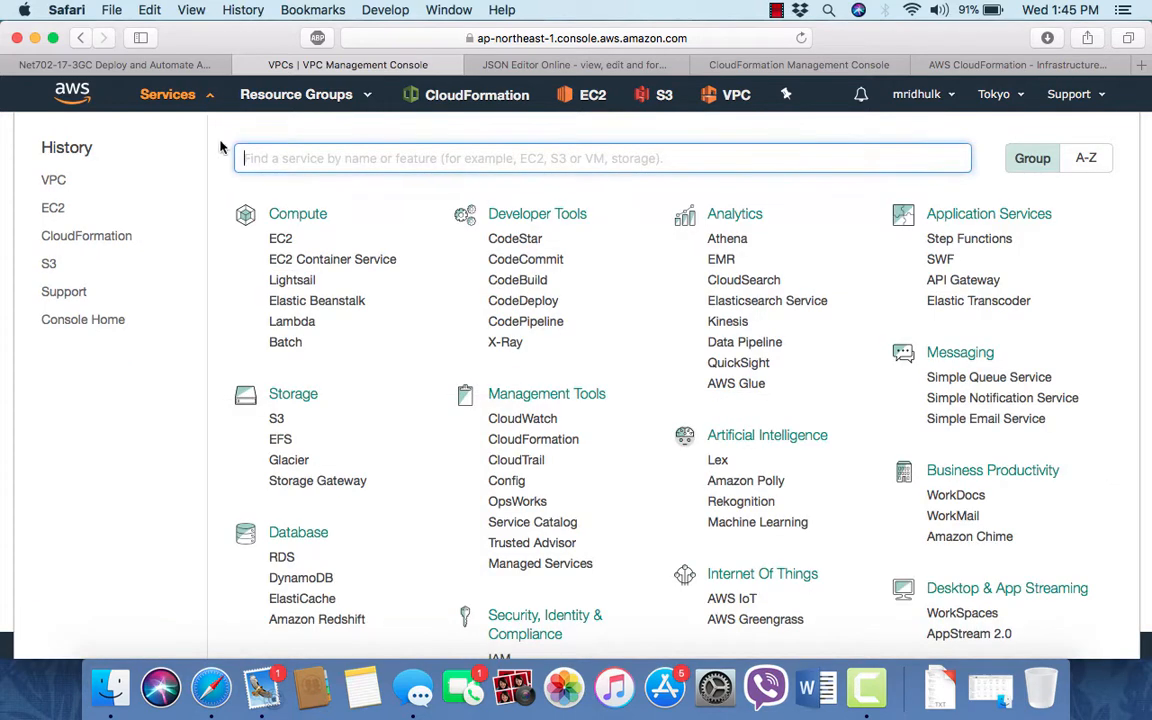
click(283, 242)
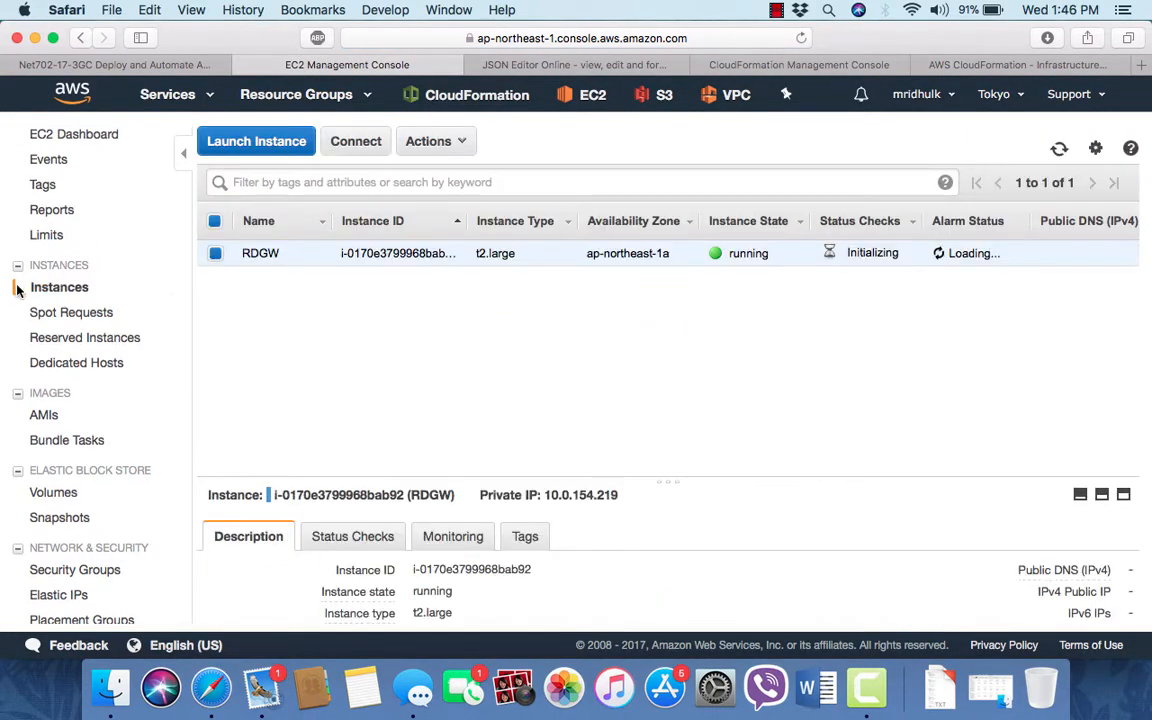
click(62, 134)
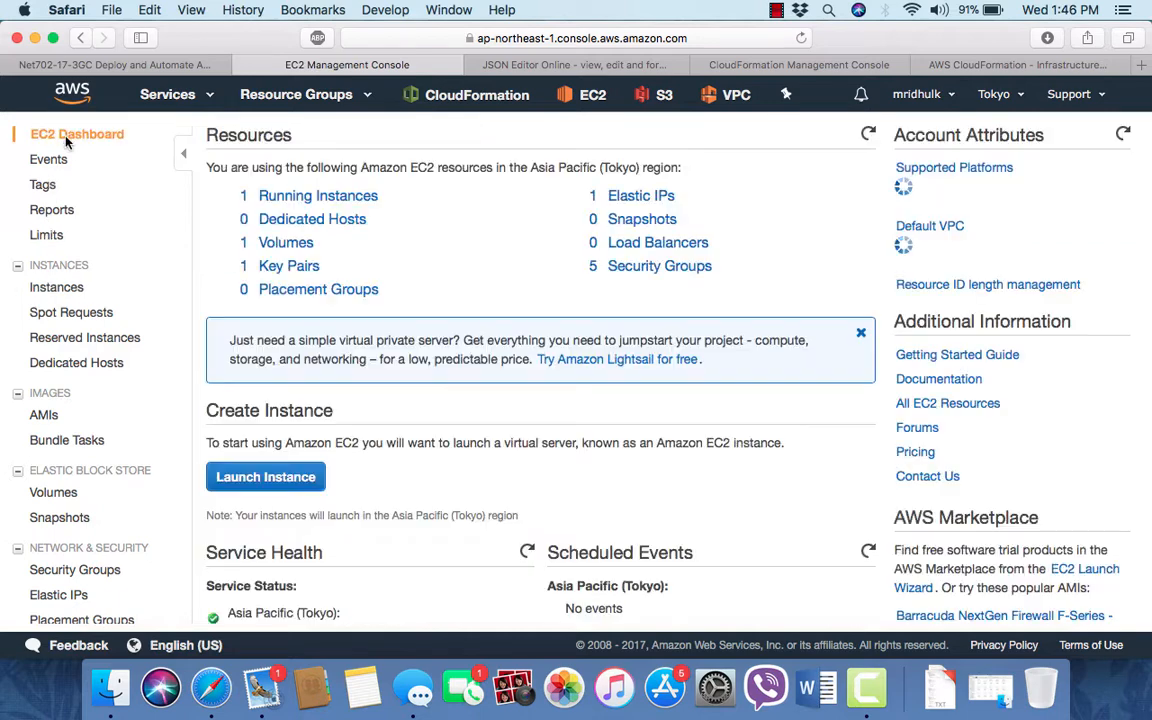
click(640, 197)
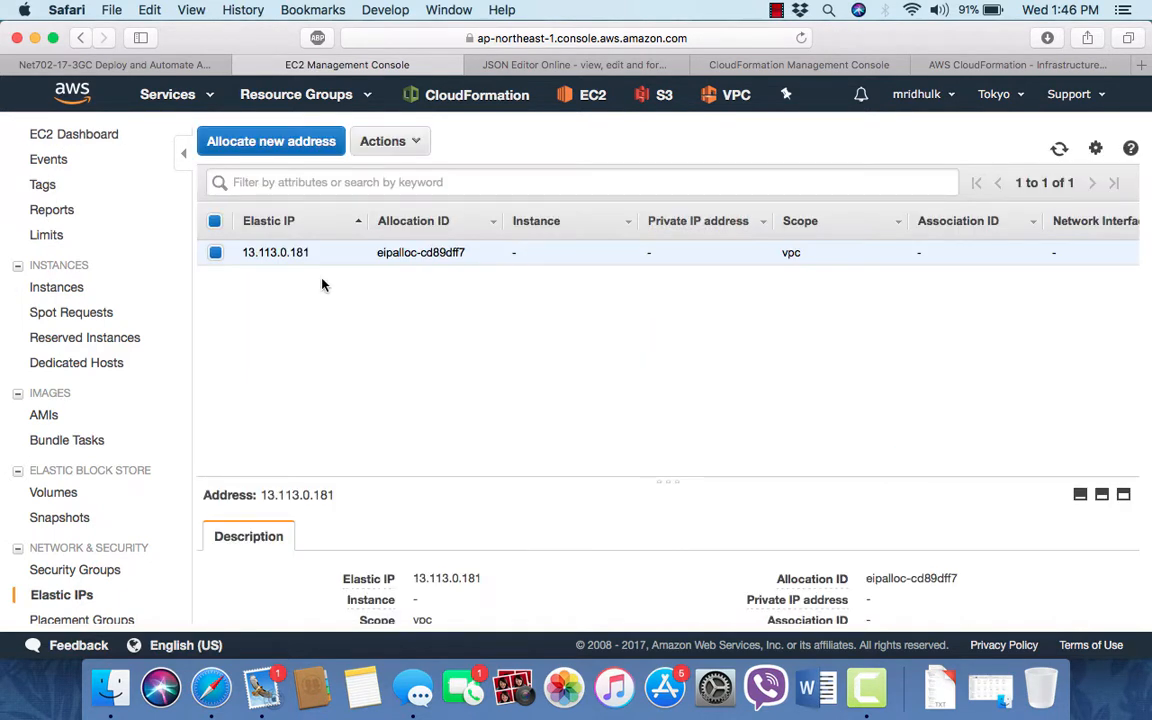
- Go back to the EC2 instances list to check the RDGW instance
click(38, 287)
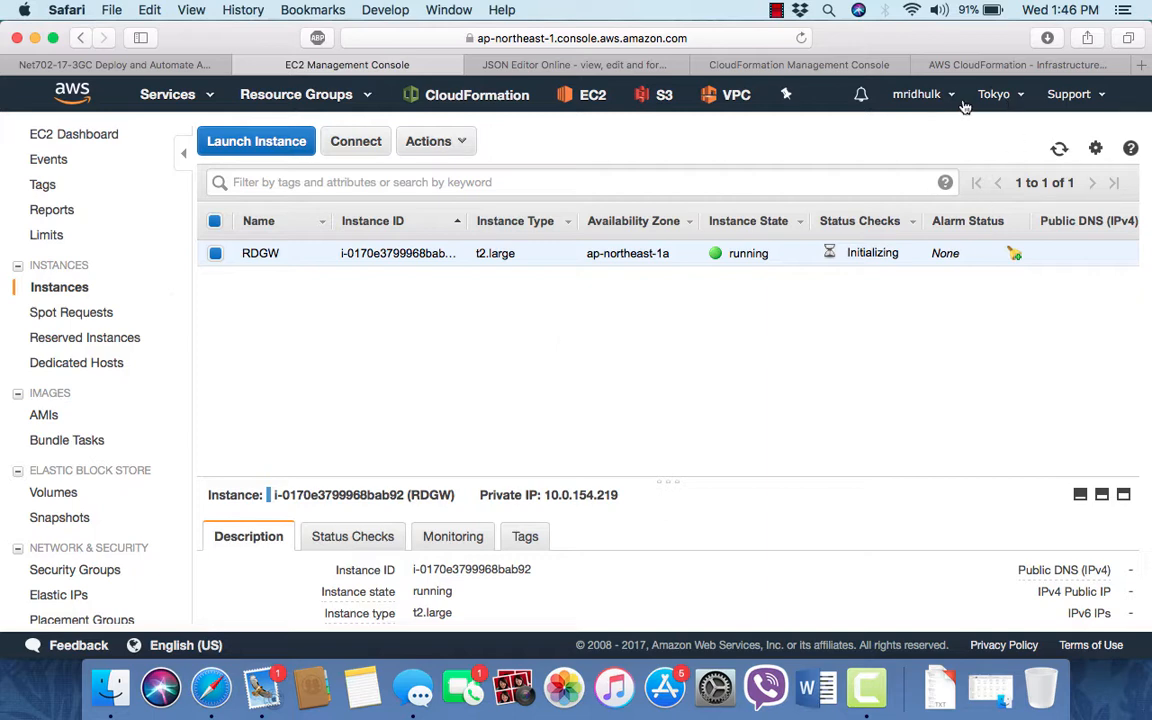
click(885, 96)
click(775, 12)
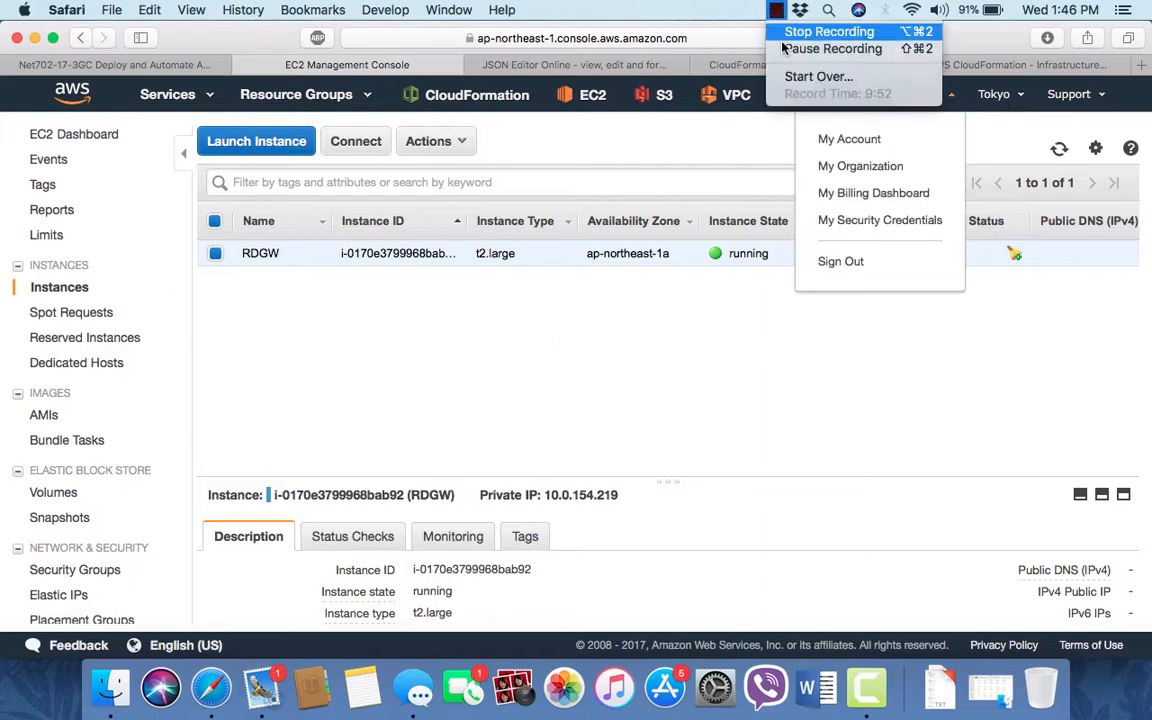